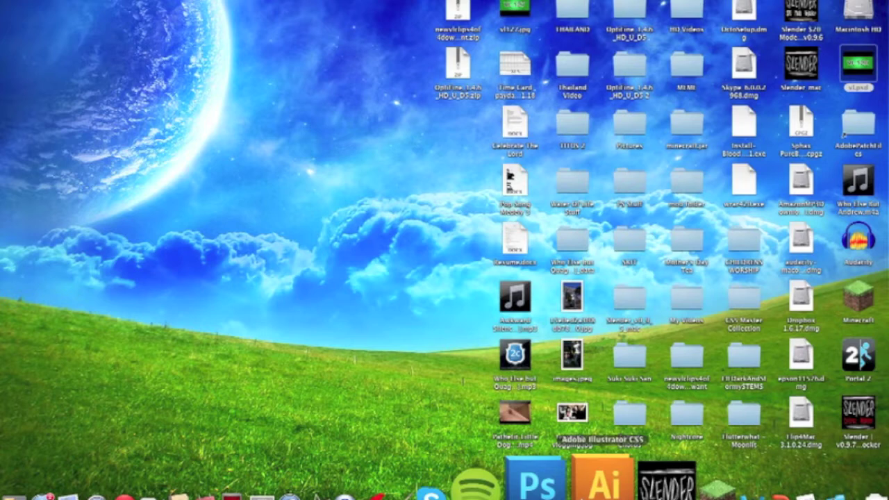
Open the terabrite-vlogging.jpg image from the desktop in Photoshop and activate the Move tool.
{"action": "left_click_drag", "start_coordinate": [573, 412], "coordinate": [295, 225]}
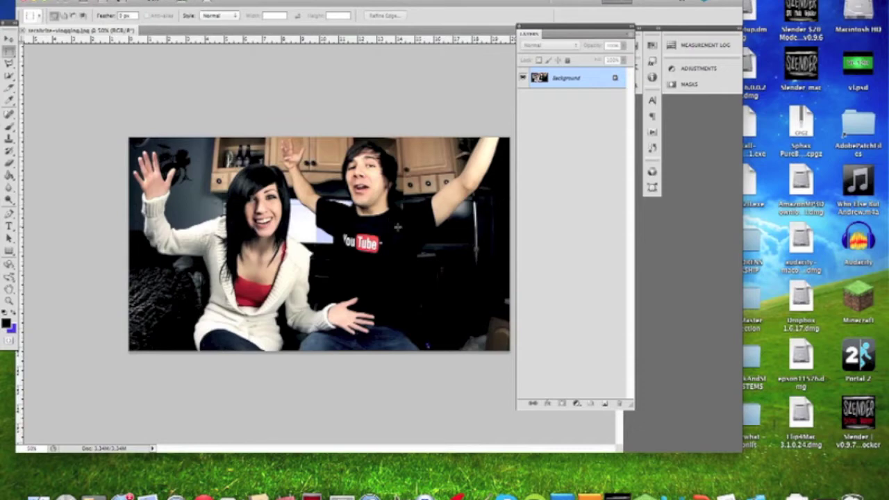
{"action": "left_click_drag", "start_coordinate": [350, 2], "coordinate": [340, 0]}
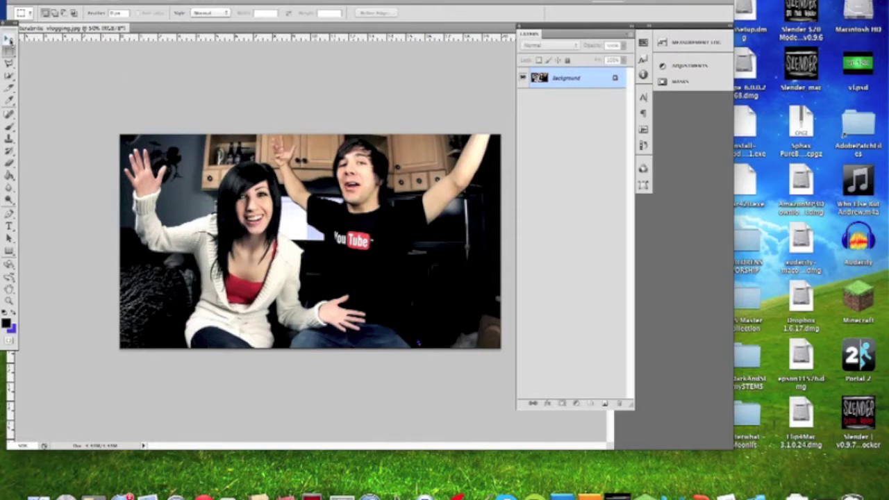
{"action": "left_click", "coordinate": [9, 38]}
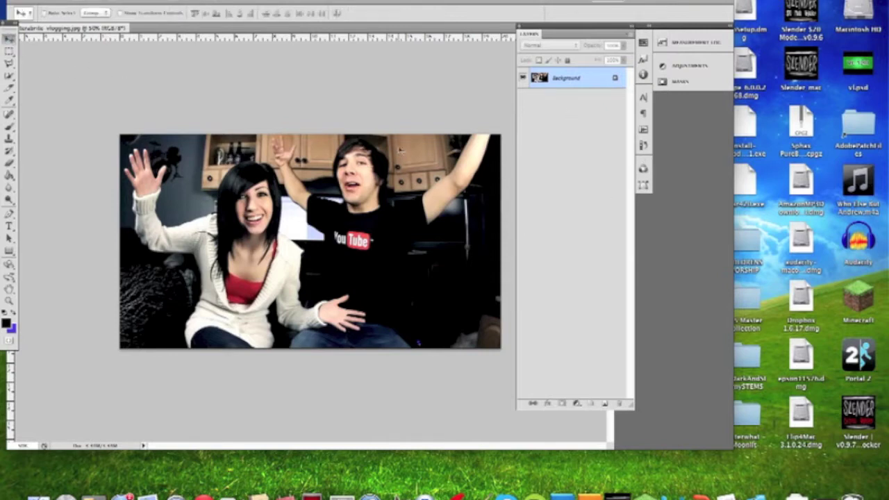
Convert the photo's locked Background into a regular layer and keep that layer selected.
{"action": "right_click", "coordinate": [563, 82]}
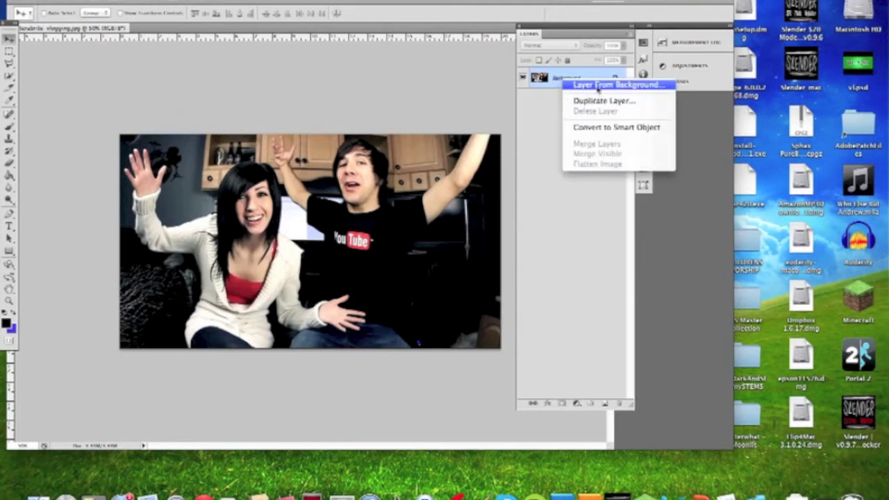
{"action": "left_click", "coordinate": [584, 86]}
{"action": "left_click", "coordinate": [598, 238]}
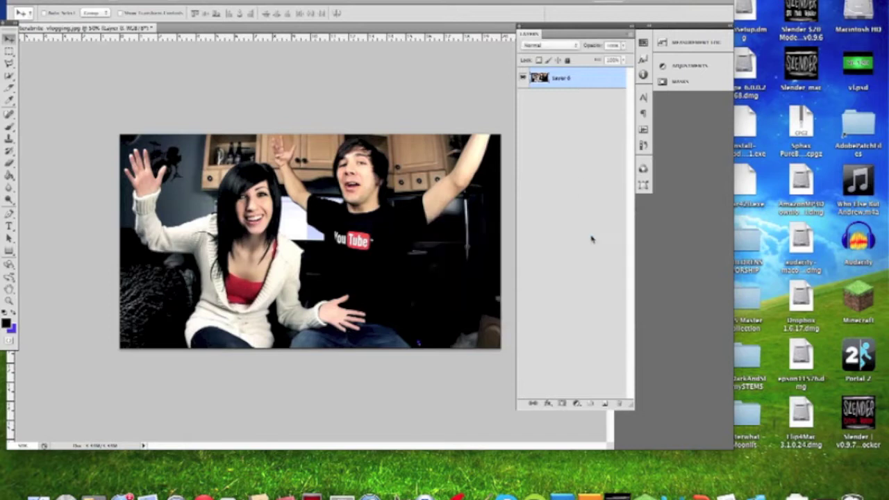
{"action": "left_click", "coordinate": [554, 118]}
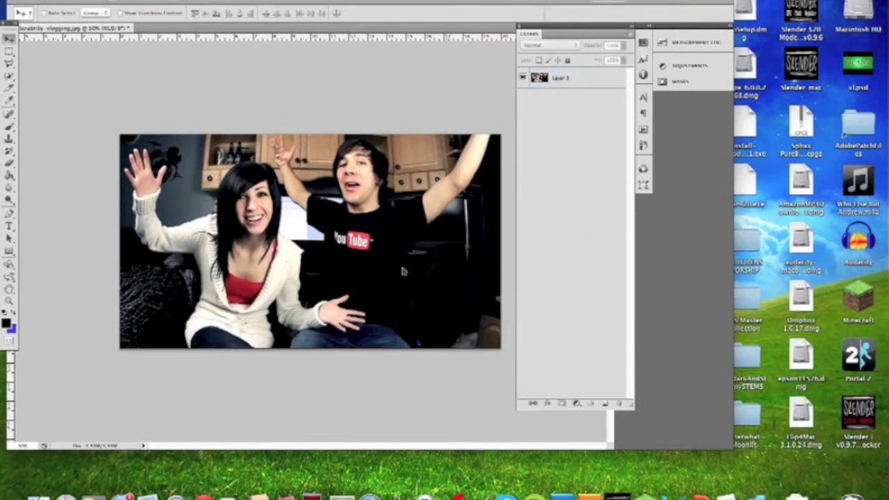
{"action": "left_click", "coordinate": [381, 270]}
{"action": "left_click", "coordinate": [528, 156]}
{"action": "left_click", "coordinate": [561, 78]}
{"action": "left_click_drag", "start_coordinate": [479, 175], "coordinate": [445, 177]}
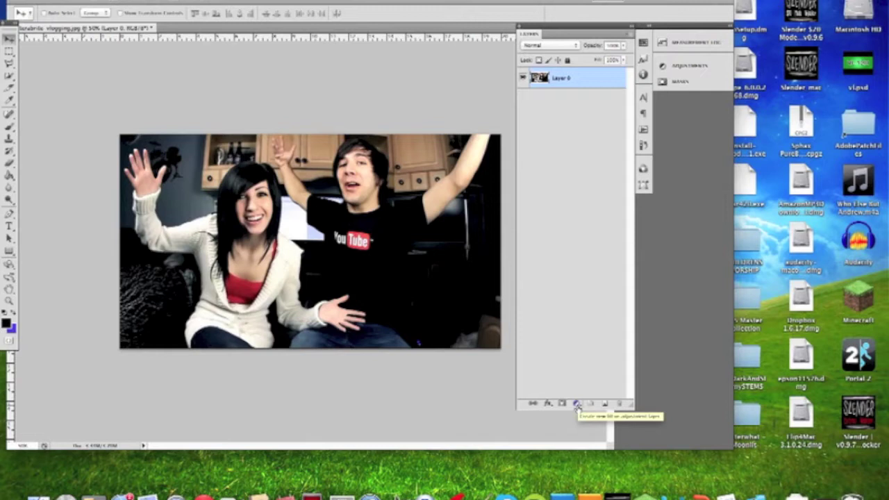
Add a Threshold adjustment layer above the photo with the threshold level set to 167.
{"action": "left_click", "coordinate": [578, 405]}
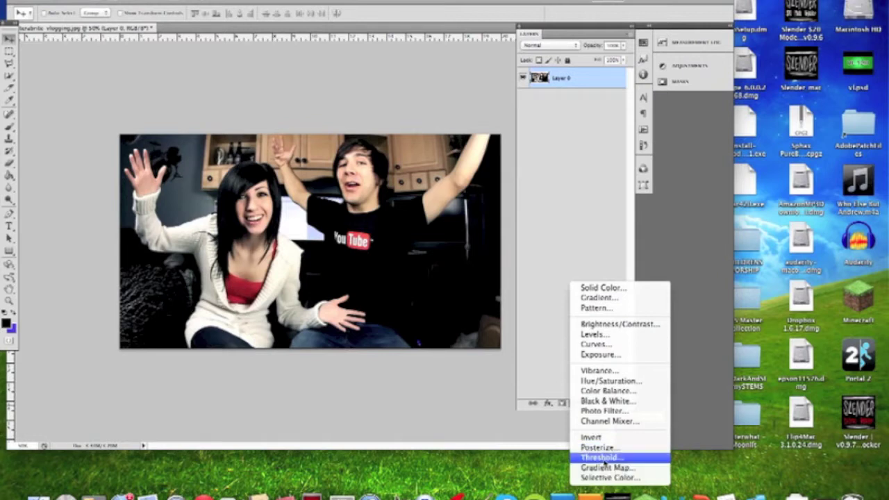
{"action": "left_click", "coordinate": [602, 457]}
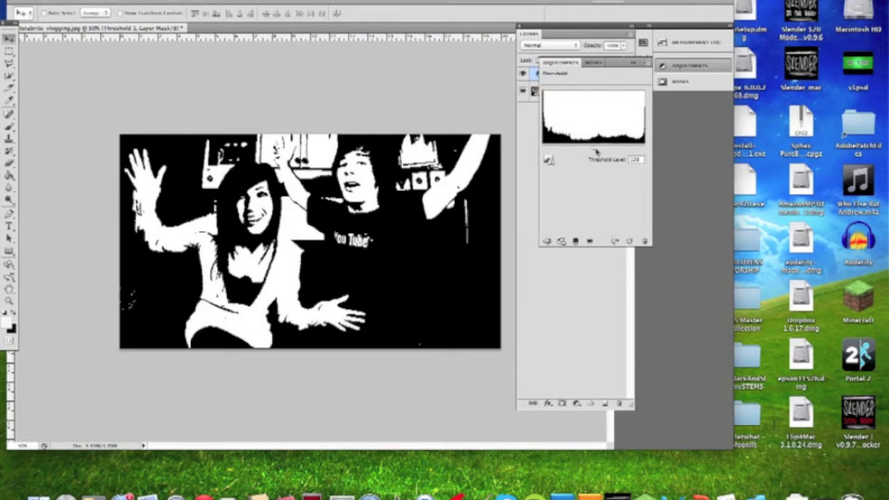
{"action": "mouse_move", "coordinate": [596, 149]}
{"action": "left_mouse_down"}
{"action": "mouse_move", "coordinate": [605, 150]}
{"action": "mouse_move", "coordinate": [582, 151]}
{"action": "mouse_move", "coordinate": [632, 151]}
{"action": "mouse_move", "coordinate": [580, 151]}
{"action": "mouse_move", "coordinate": [608, 151]}
{"action": "left_mouse_up"}
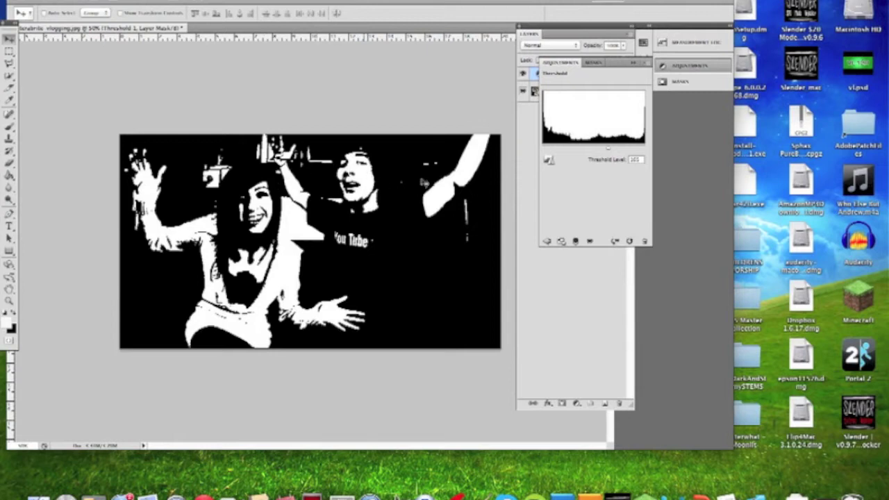
{"action": "left_click_drag", "start_coordinate": [609, 150], "coordinate": [610, 150]}
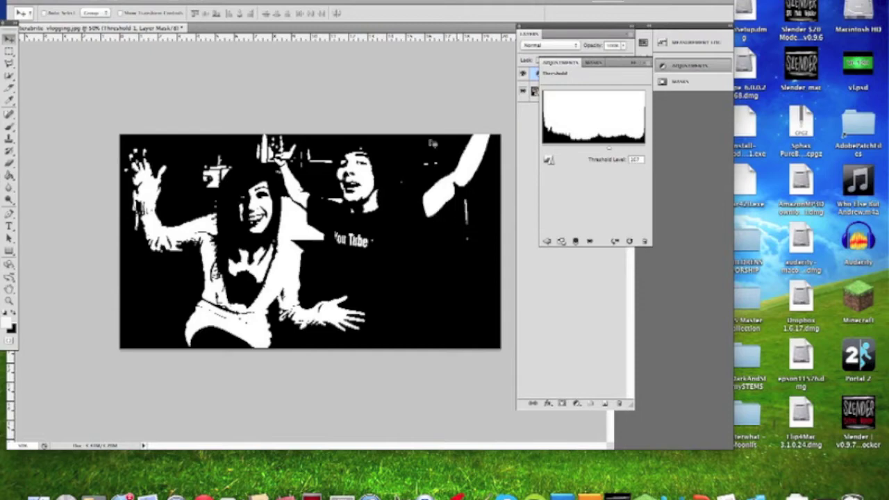
Save a copy of the image to the Desktop as DARK.jpg in JPEG format at maximum quality 12.
{"action": "left_click", "coordinate": [92, 1]}
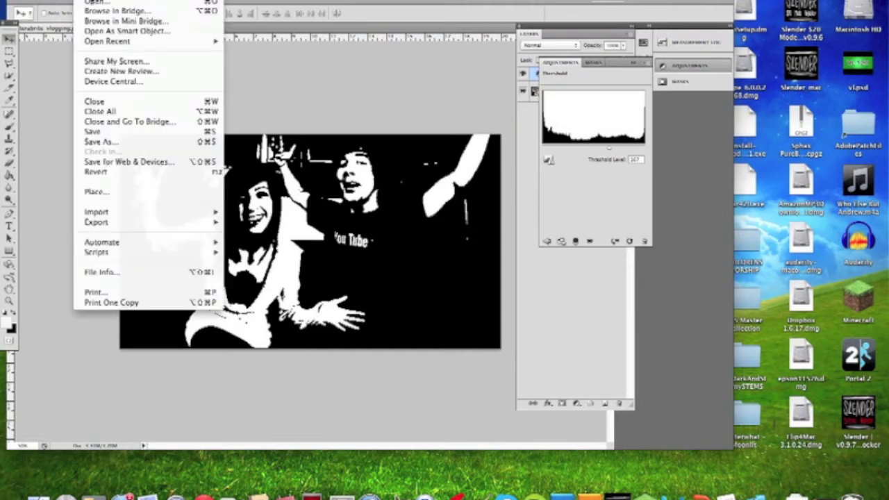
{"action": "left_click", "coordinate": [115, 146]}
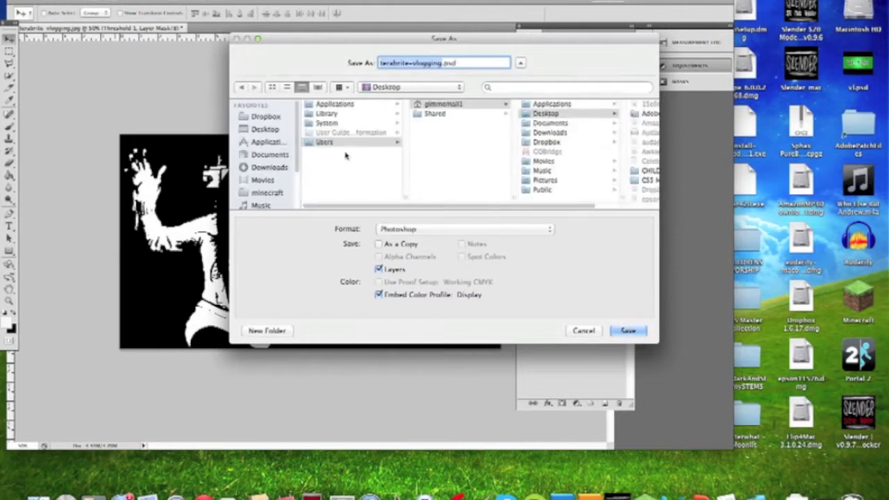
{"action": "left_click", "coordinate": [266, 130]}
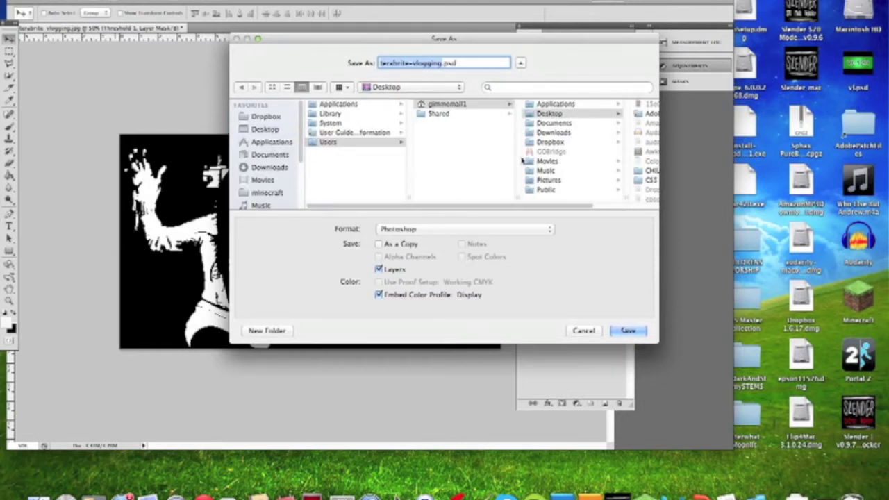
{"action": "type", "text": "DARK"}
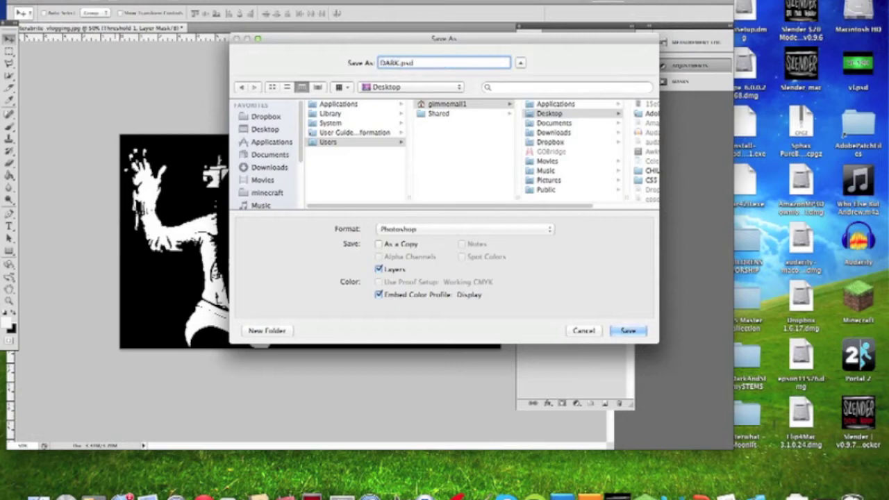
{"action": "left_click", "coordinate": [540, 229]}
{"action": "left_click", "coordinate": [500, 298]}
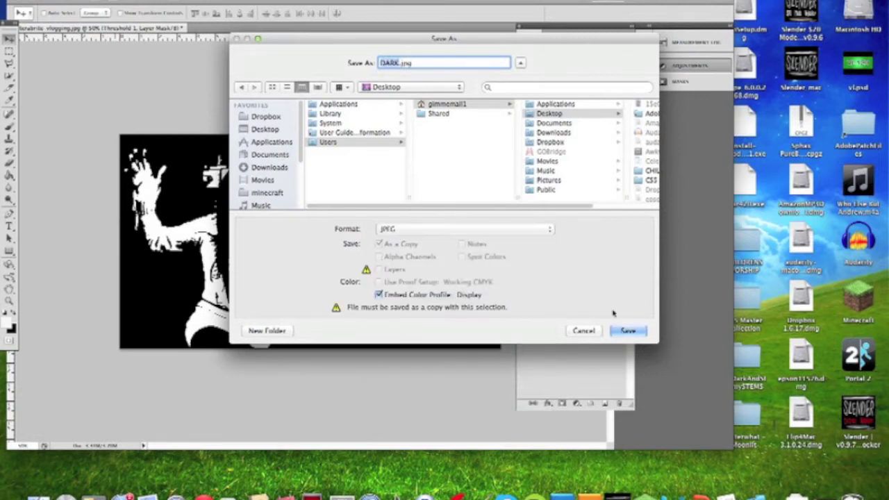
{"action": "left_click", "coordinate": [627, 331]}
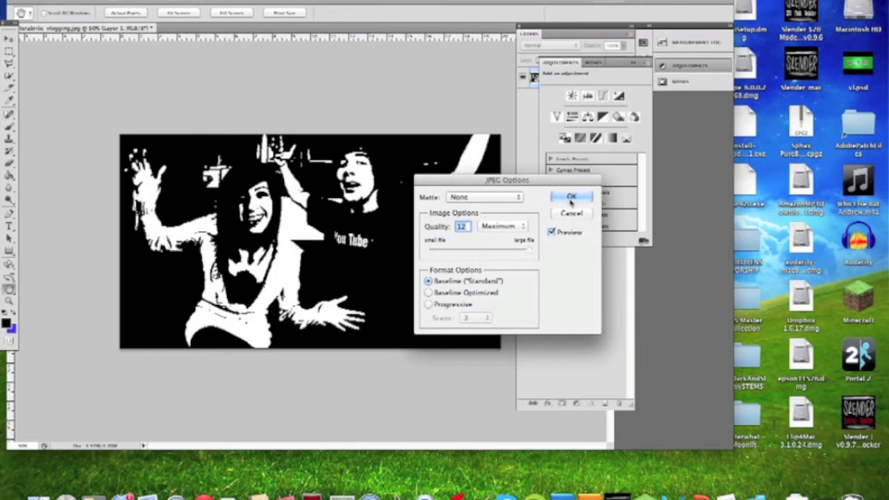
{"action": "left_click", "coordinate": [571, 197]}
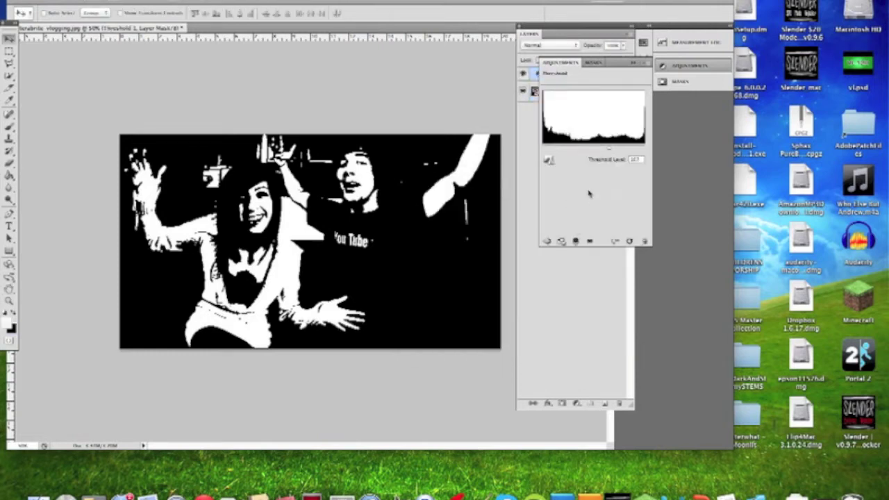
Lower the threshold level to 87 and save a JPEG copy to the Desktop as LIGHT.jpg.
{"action": "left_click_drag", "start_coordinate": [609, 151], "coordinate": [577, 152]}
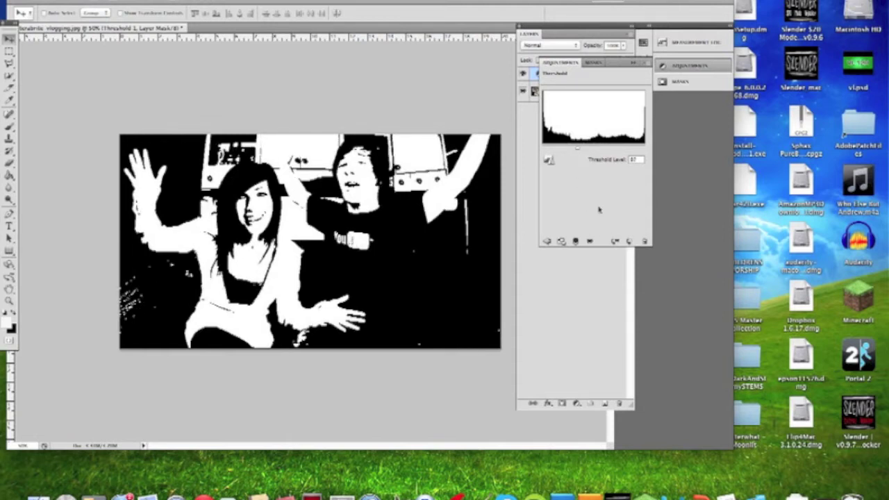
{"action": "left_click", "coordinate": [93, 1]}
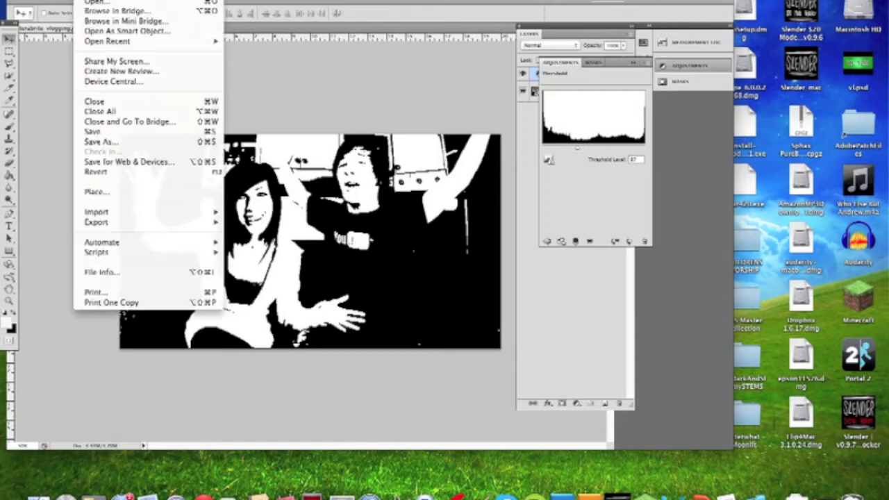
{"action": "left_click", "coordinate": [160, 143]}
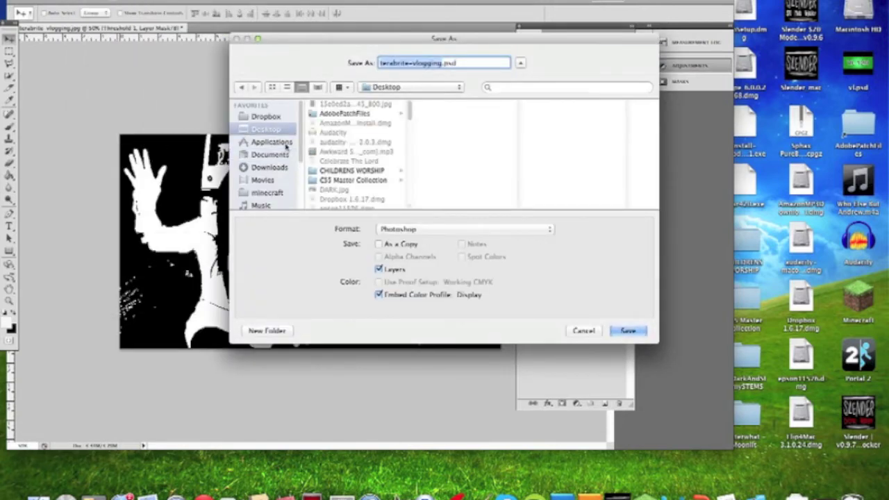
{"action": "type", "text": "11CHT"}
{"action": "left_click", "coordinate": [552, 229]}
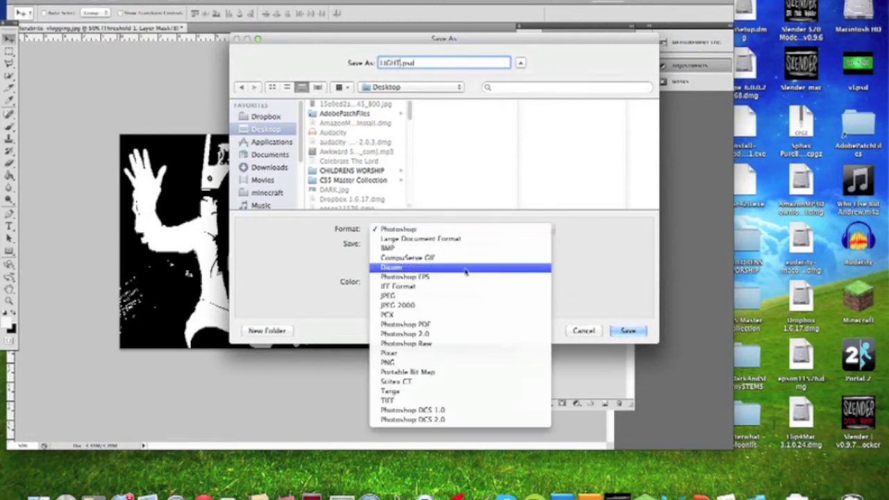
{"action": "left_click", "coordinate": [463, 297]}
{"action": "left_click", "coordinate": [638, 333]}
{"action": "left_click", "coordinate": [568, 198]}
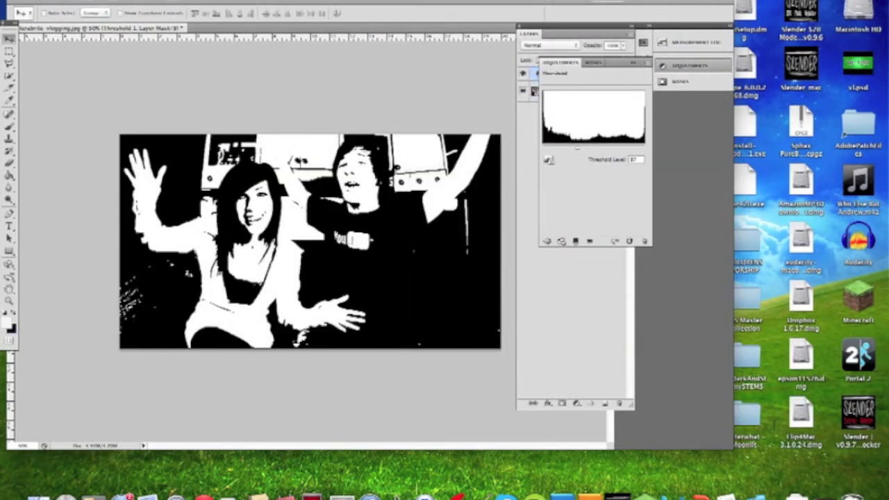
Quit Photoshop without saving the changes to the open photo.
{"action": "left_click", "coordinate": [45, 1]}
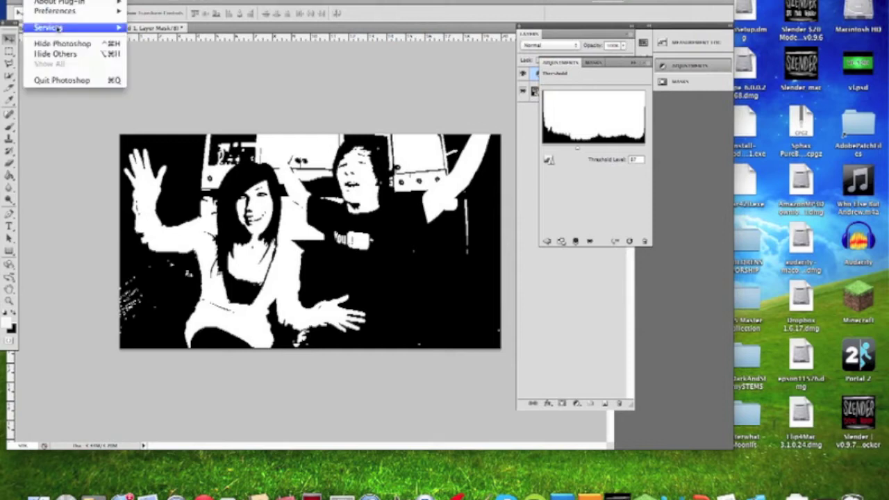
{"action": "left_click", "coordinate": [87, 50]}
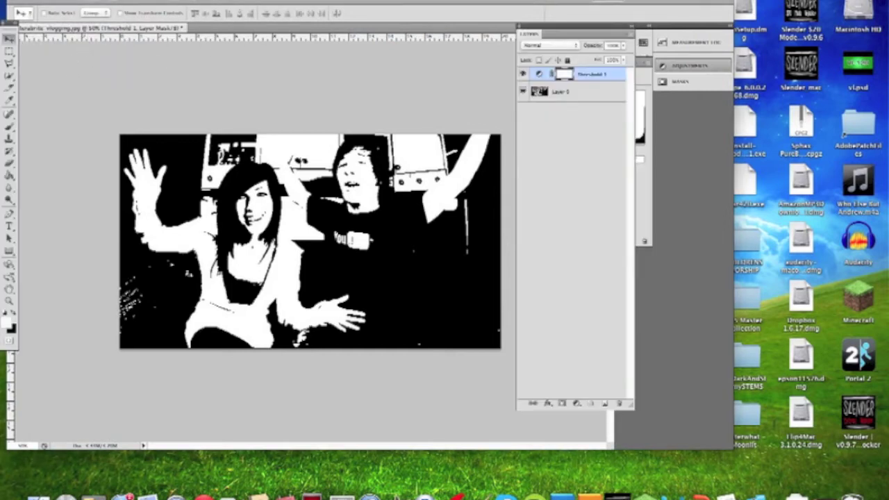
{"action": "left_click", "coordinate": [61, 6]}
{"action": "left_click", "coordinate": [77, 81]}
{"action": "left_click", "coordinate": [416, 161]}
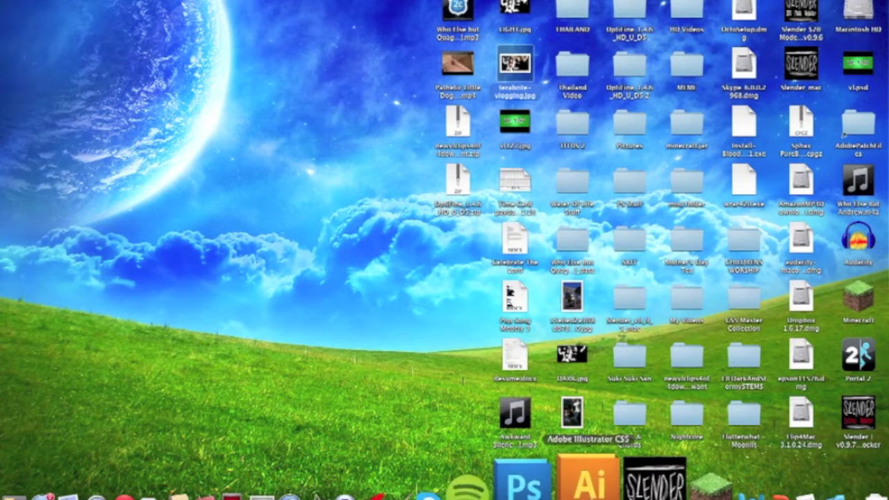
Switch to Illustrator and create a new landscape Letter document of 792 by 612 pt with one artboard.
{"action": "left_click", "coordinate": [589, 476]}
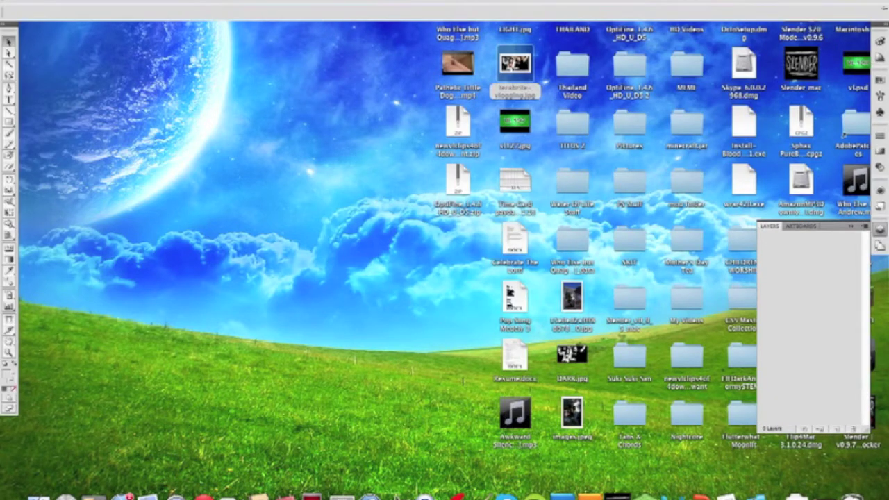
{"action": "left_click", "coordinate": [86, 0]}
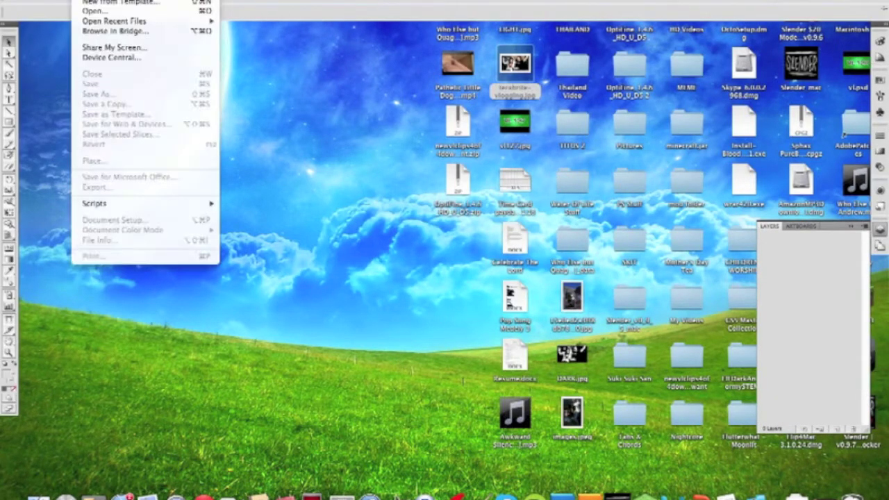
{"action": "left_click", "coordinate": [94, 0]}
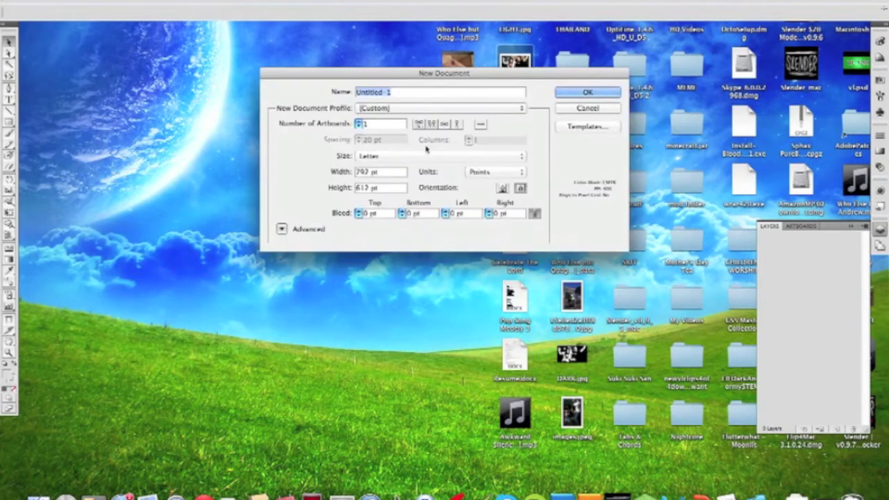
{"action": "left_click", "coordinate": [588, 93]}
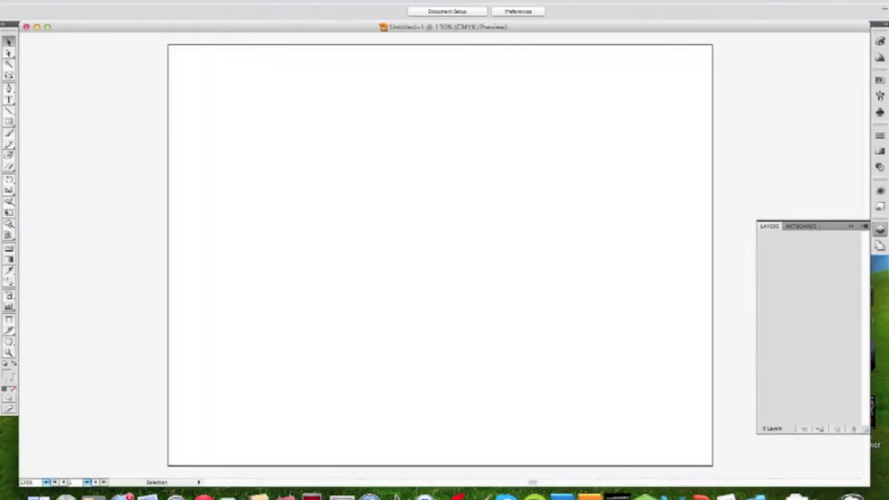
Place DARK.jpg from the Desktop into the new document as a linked image.
{"action": "left_click", "coordinate": [80, 1]}
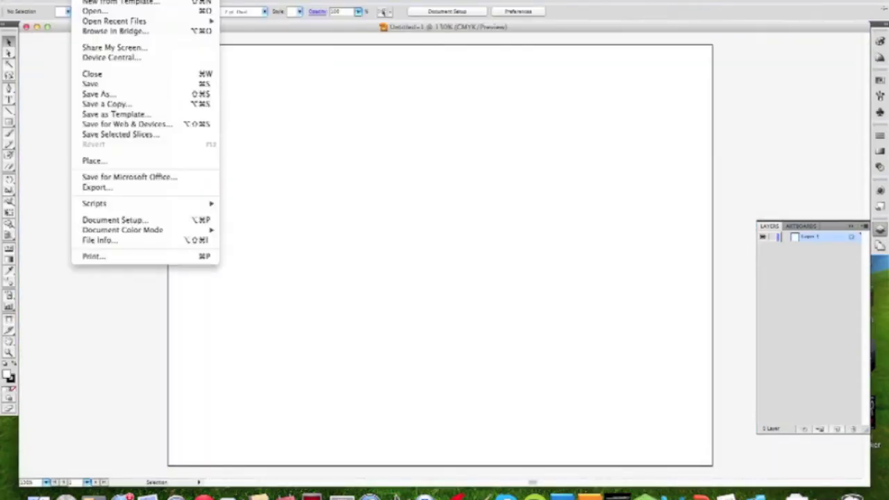
{"action": "left_click", "coordinate": [120, 164]}
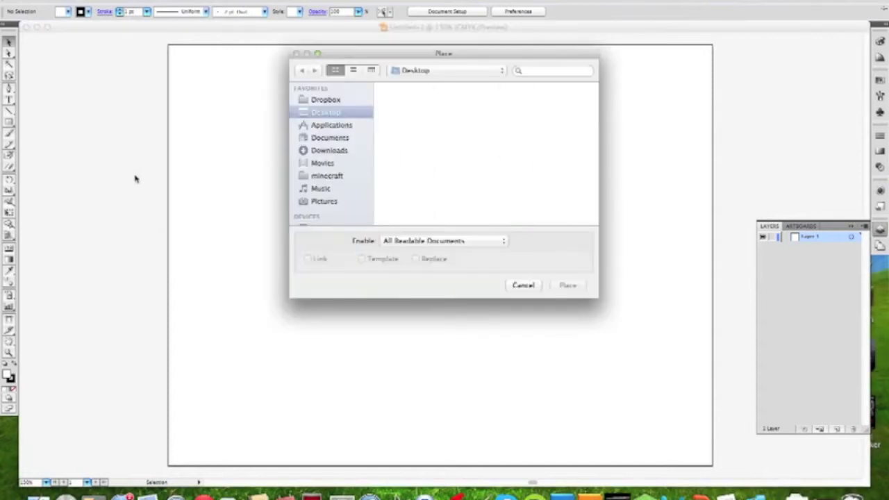
{"action": "scroll", "coordinate": [561, 128], "scroll_direction": "down", "scroll_amount": 10}
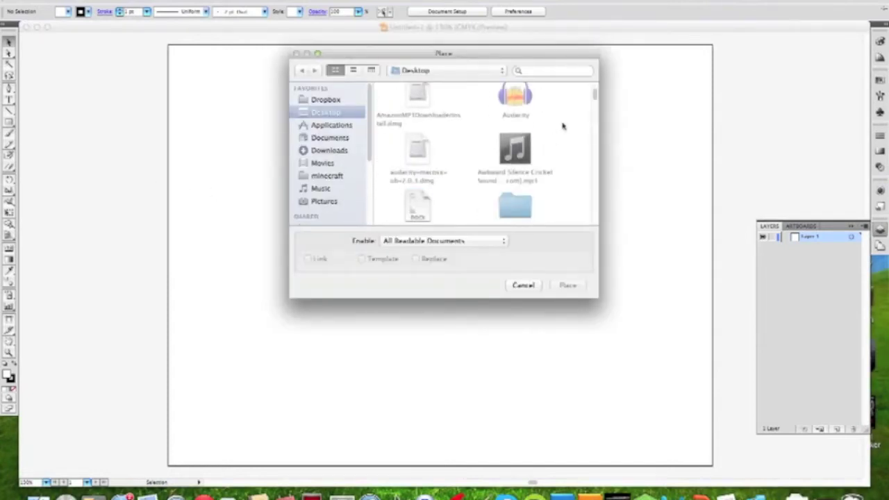
{"action": "scroll", "coordinate": [564, 144], "scroll_direction": "up", "scroll_amount": 1}
{"action": "left_click", "coordinate": [526, 106]}
{"action": "left_click", "coordinate": [556, 286]}
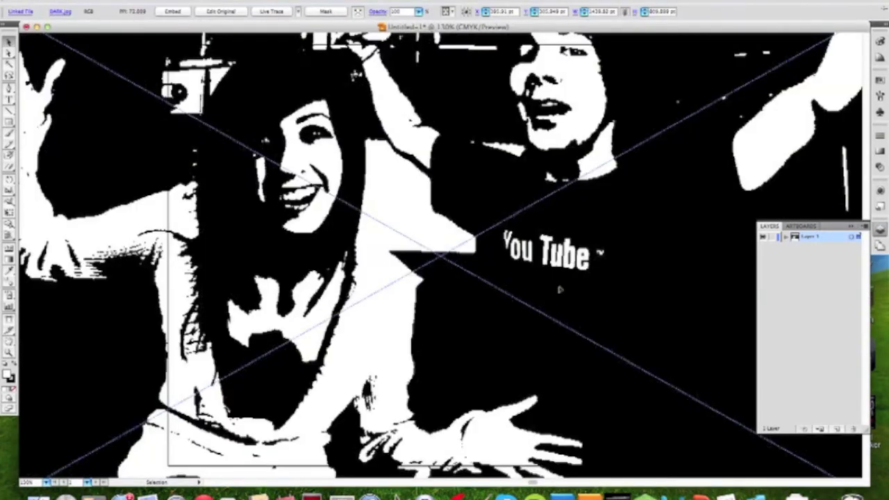
{"action": "key", "text": "super+minus"}
{"action": "key", "text": "super+minus"}
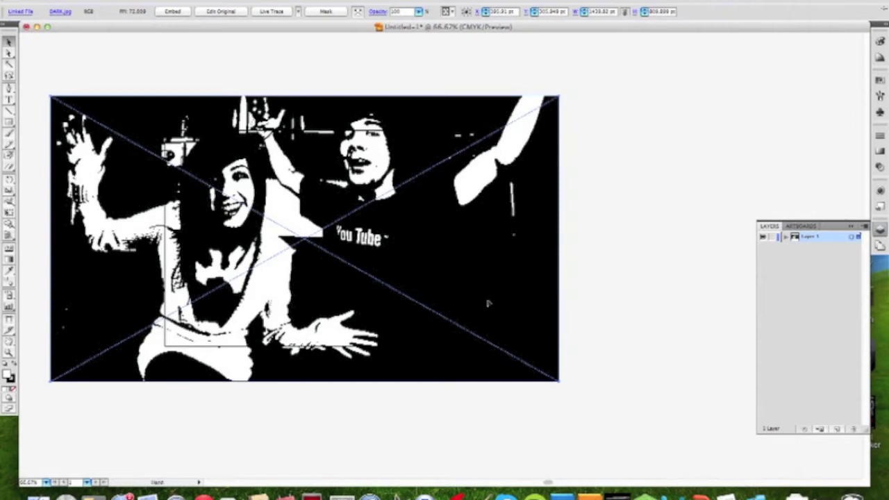
Move the placed dark image to the middle of the view, deselect it and add a new layer above it.
{"action": "left_click_drag", "start_coordinate": [455, 304], "coordinate": [597, 334]}
{"action": "key", "text": "super+shift+a"}
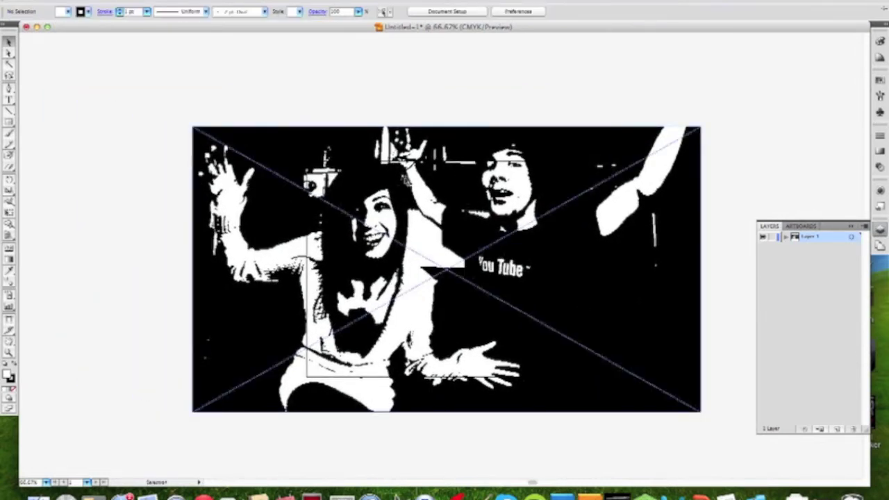
{"action": "left_click", "coordinate": [838, 431]}
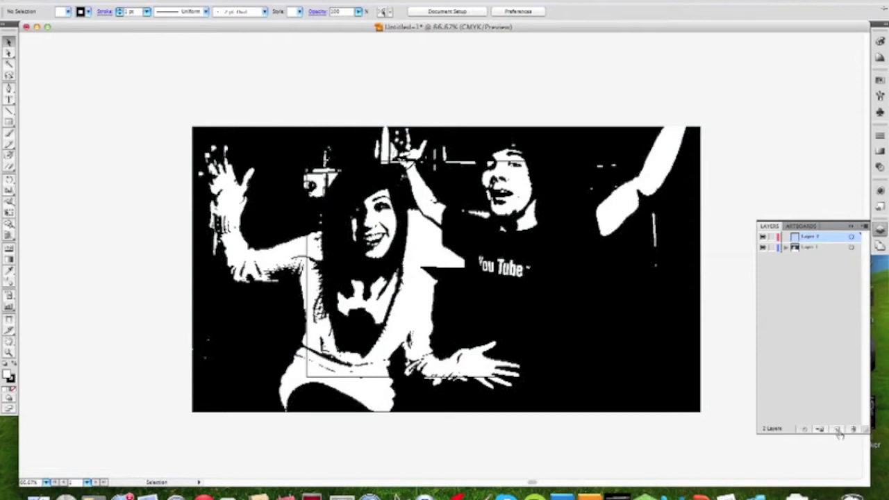
Place LIGHT.jpg from the Desktop as a linked image on Layer 2, align it exactly over the dark image and deselect it.
{"action": "left_click", "coordinate": [82, 1]}
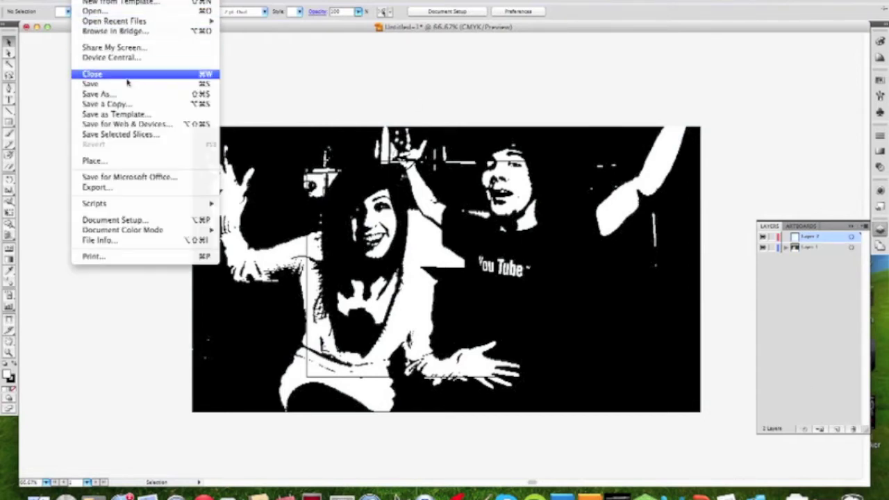
{"action": "left_click", "coordinate": [94, 160]}
{"action": "scroll", "coordinate": [481, 199], "scroll_direction": "down", "scroll_amount": 10}
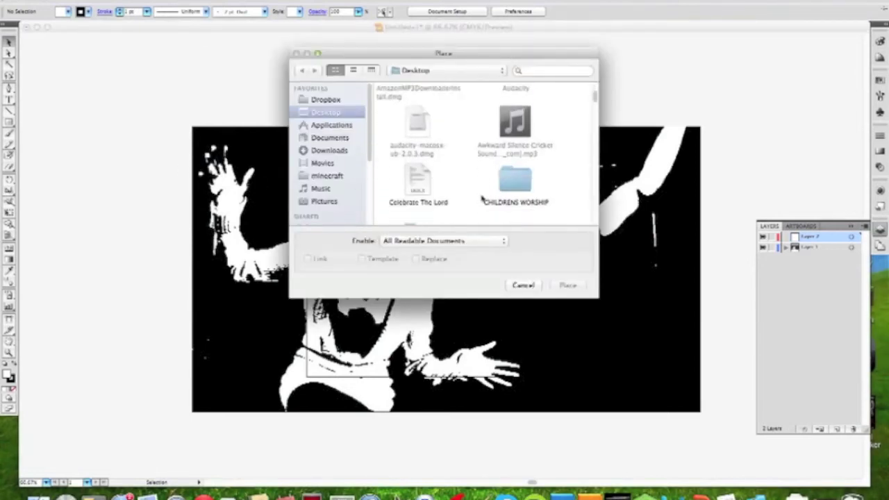
{"action": "scroll", "coordinate": [481, 199], "scroll_direction": "down", "scroll_amount": 5}
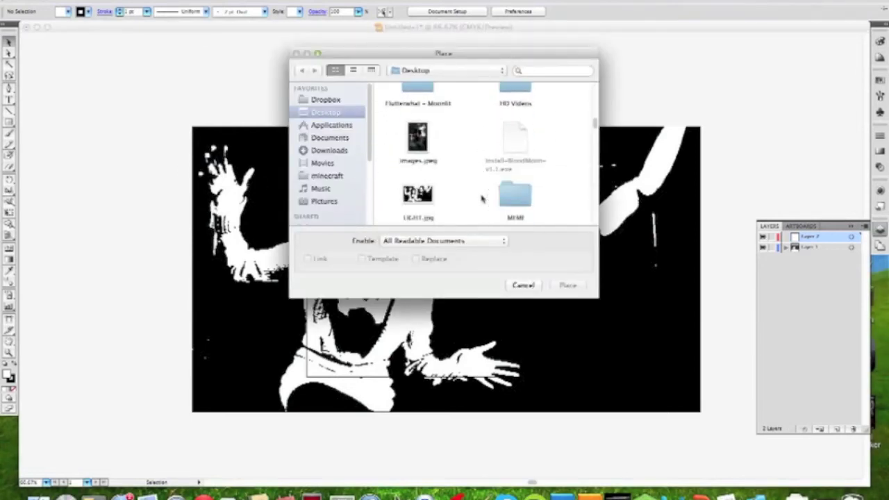
{"action": "left_click", "coordinate": [417, 163]}
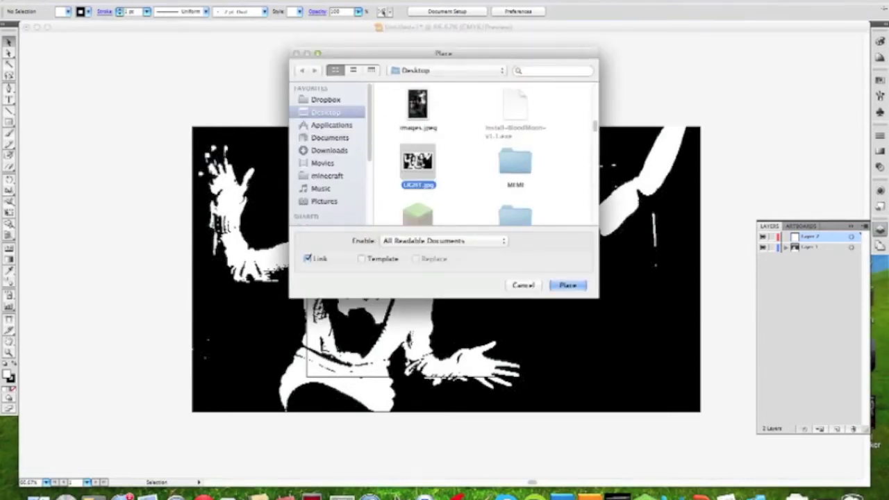
{"action": "left_click", "coordinate": [568, 285]}
{"action": "left_click_drag", "start_coordinate": [596, 278], "coordinate": [602, 292]}
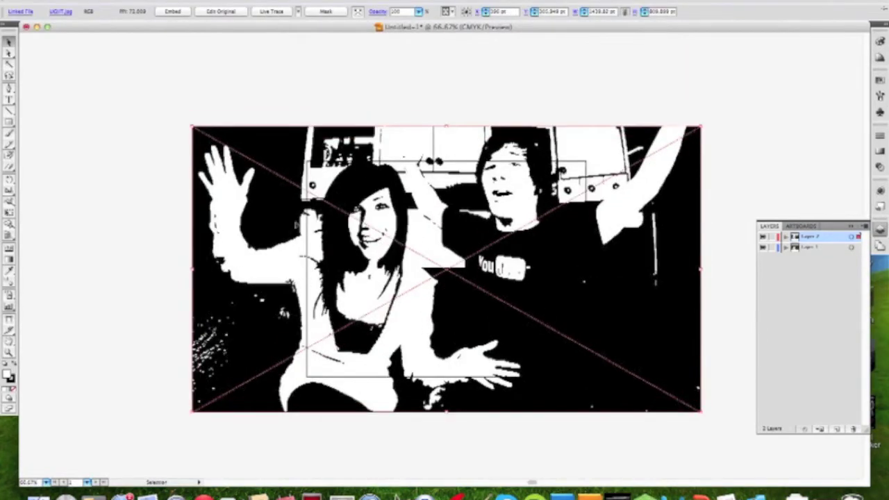
{"action": "left_click", "coordinate": [145, 210]}
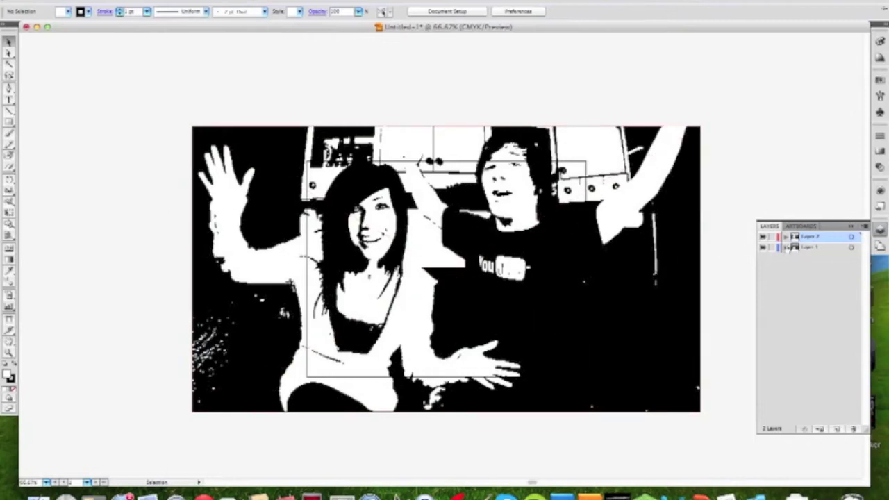
Toggle Layer 2's visibility to compare the light and dark images, and leave Layer 2 hidden.
{"action": "left_click", "coordinate": [763, 237]}
{"action": "left_click", "coordinate": [763, 237]}
{"action": "left_click", "coordinate": [763, 238]}
{"action": "left_click", "coordinate": [763, 238]}
{"action": "left_click", "coordinate": [763, 238]}
{"action": "left_click", "coordinate": [763, 237]}
{"action": "left_click", "coordinate": [763, 238]}
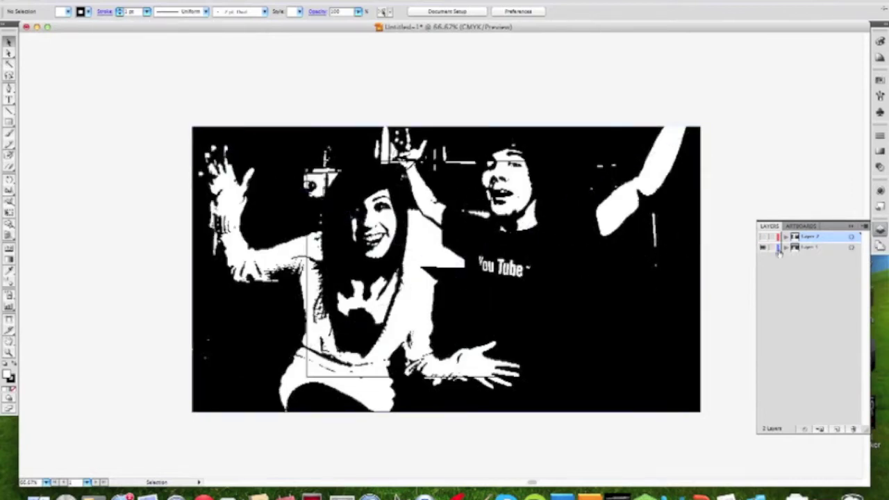
Live Trace the dark image with the default preset and expand the tracing into editable paths.
{"action": "left_click", "coordinate": [637, 267]}
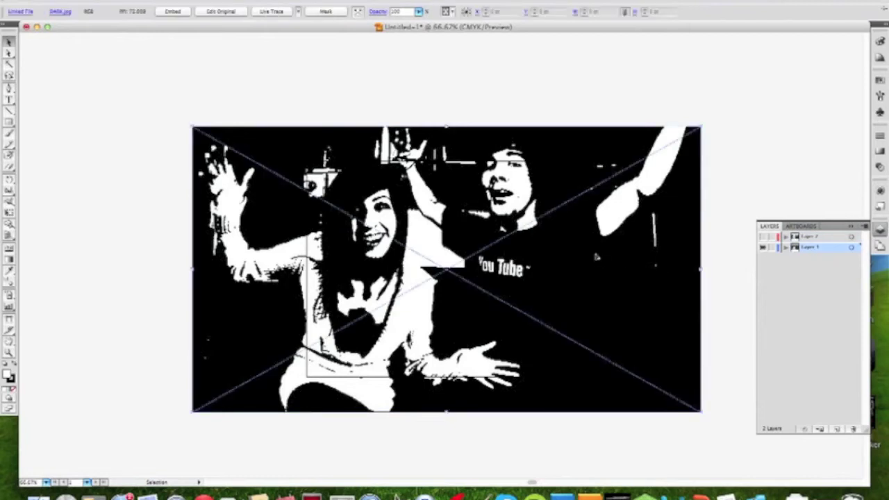
{"action": "key", "text": "Tab"}
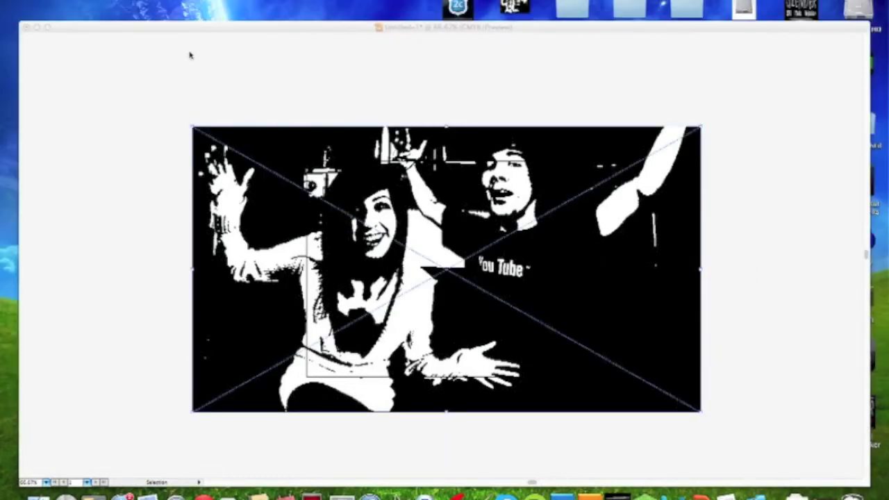
{"action": "key", "text": "Tab"}
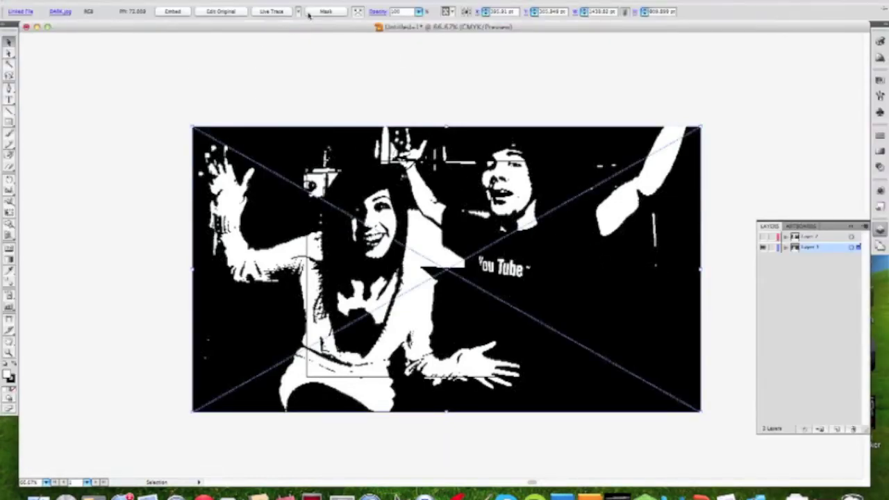
{"action": "left_click", "coordinate": [273, 13]}
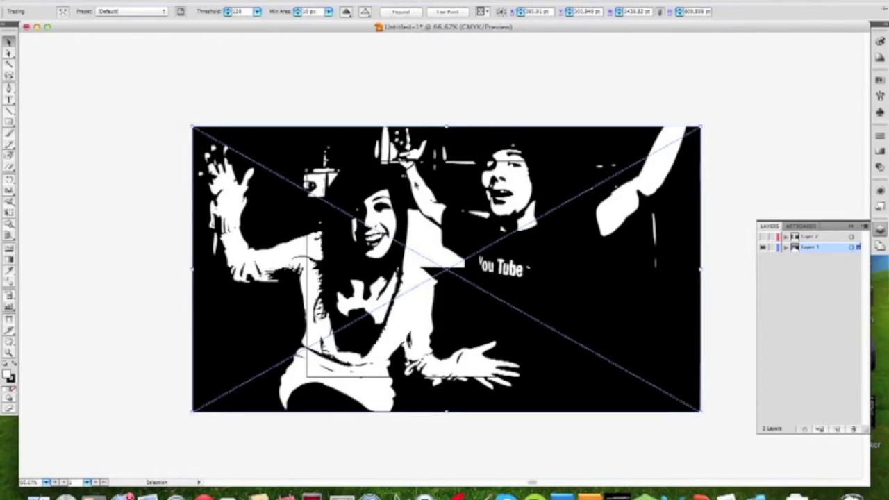
{"action": "left_click", "coordinate": [407, 13]}
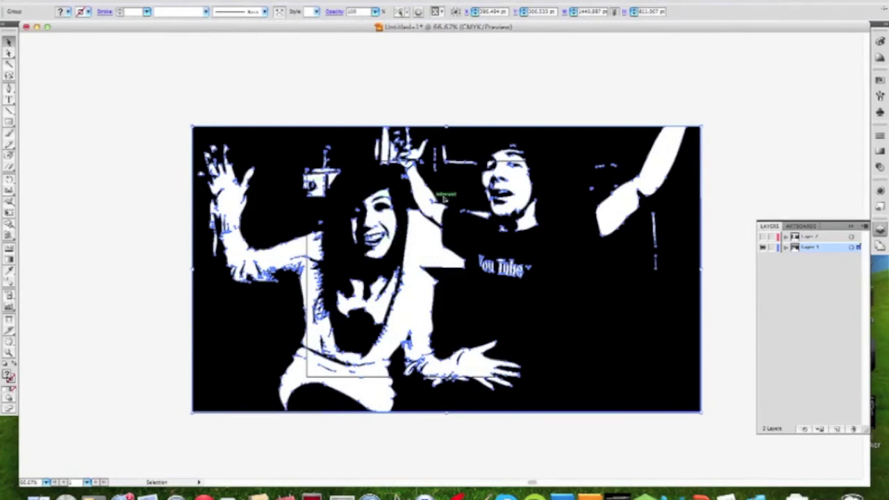
Expand Layer 1 and its traced group, and delete the two white compound paths just below the group's first path.
{"action": "left_click", "coordinate": [785, 248]}
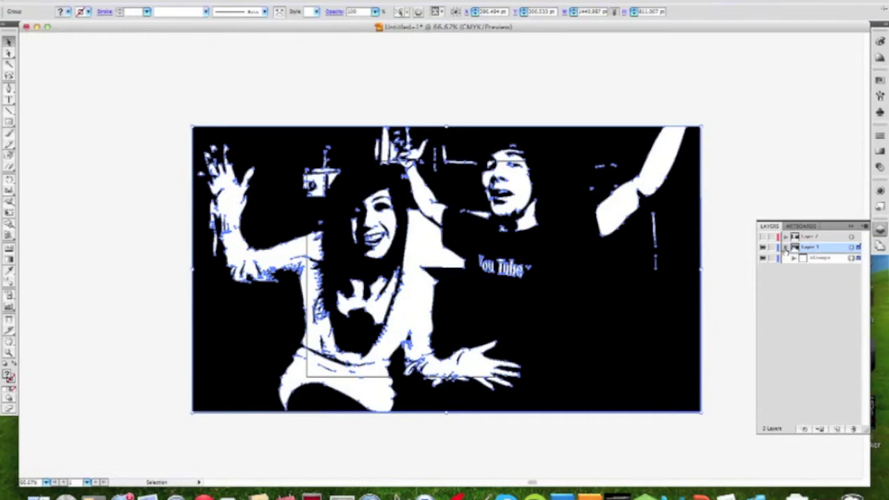
{"action": "left_click", "coordinate": [793, 259]}
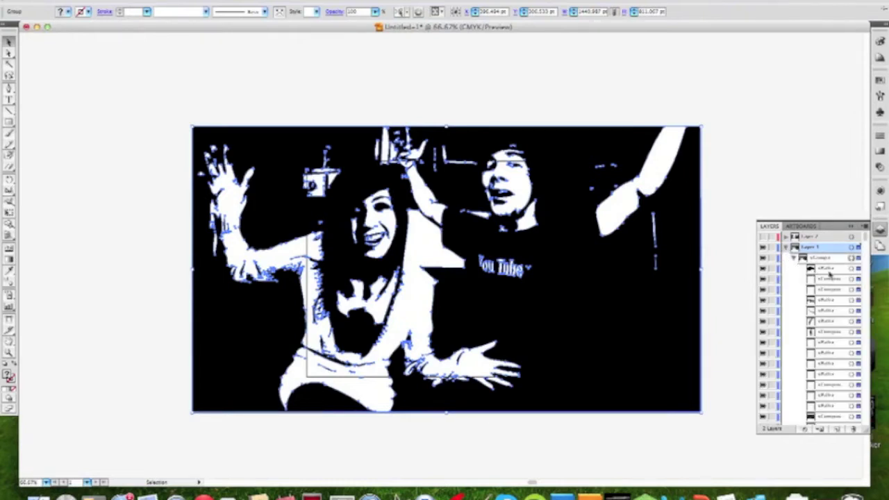
{"action": "scroll", "coordinate": [824, 293], "scroll_direction": "down", "scroll_amount": 3}
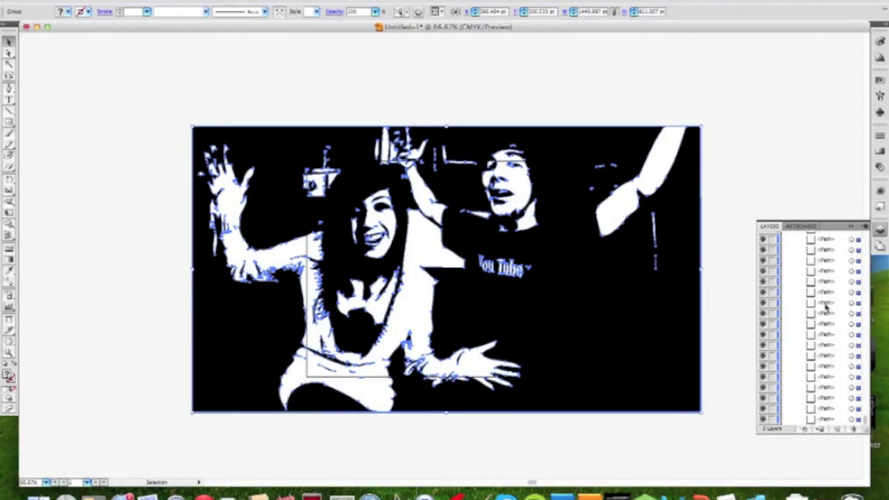
{"action": "scroll", "coordinate": [825, 309], "scroll_direction": "up", "scroll_amount": 3}
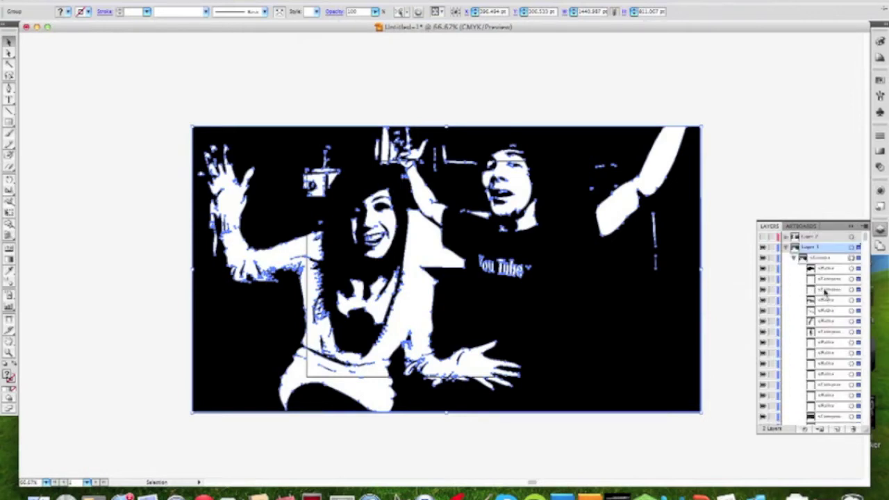
{"action": "left_click", "coordinate": [821, 281]}
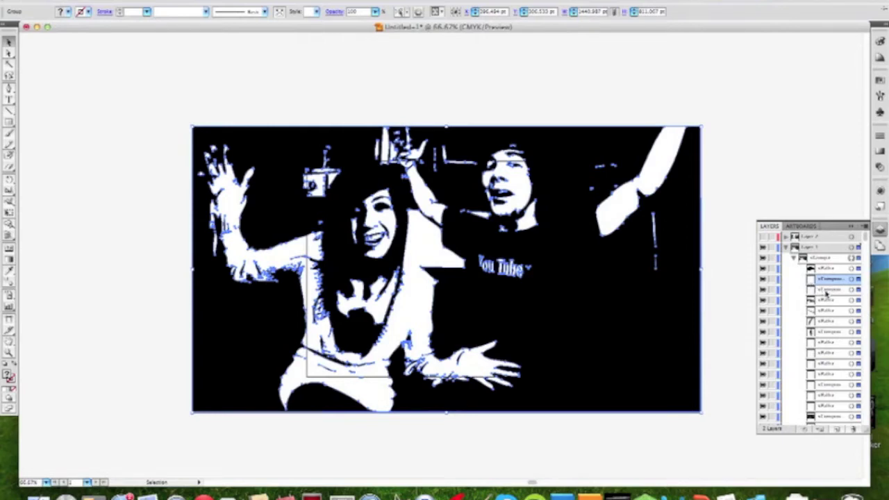
{"action": "left_click", "coordinate": [826, 291], "text": "shift"}
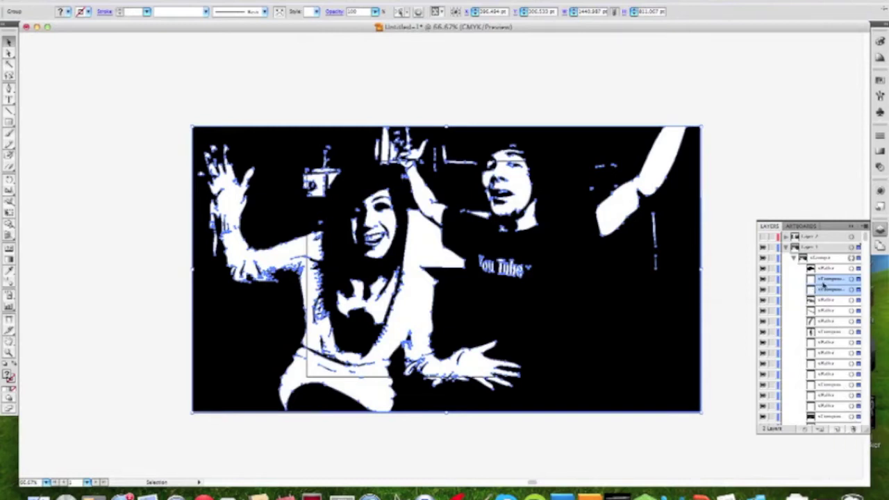
{"action": "left_click", "coordinate": [860, 429]}
Delete the block of seven consecutive white paths in the traced group, plus a single white path further down.
{"action": "left_click", "coordinate": [830, 324]}
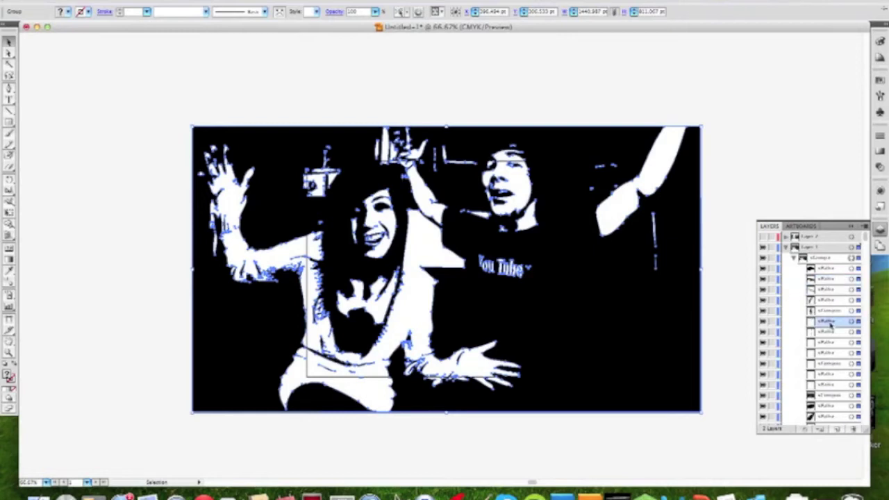
{"action": "left_click", "coordinate": [822, 385], "text": "shift"}
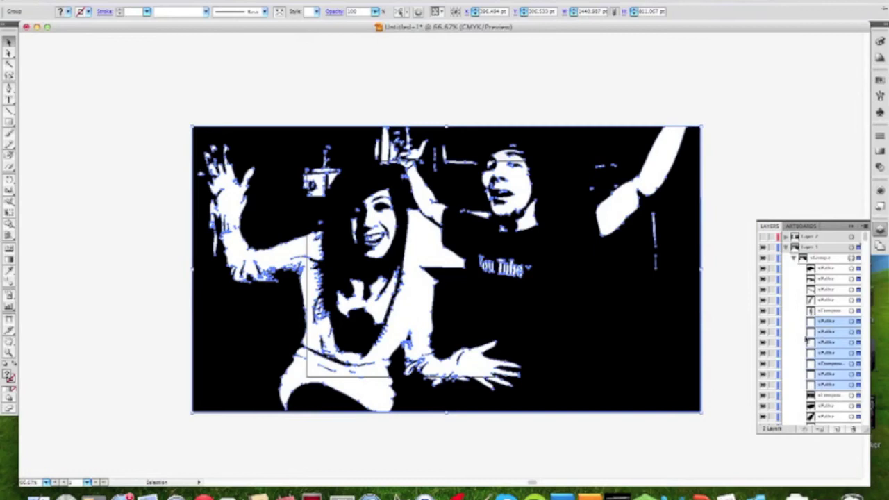
{"action": "left_click", "coordinate": [853, 430]}
{"action": "scroll", "coordinate": [829, 390], "scroll_direction": "down", "scroll_amount": 5}
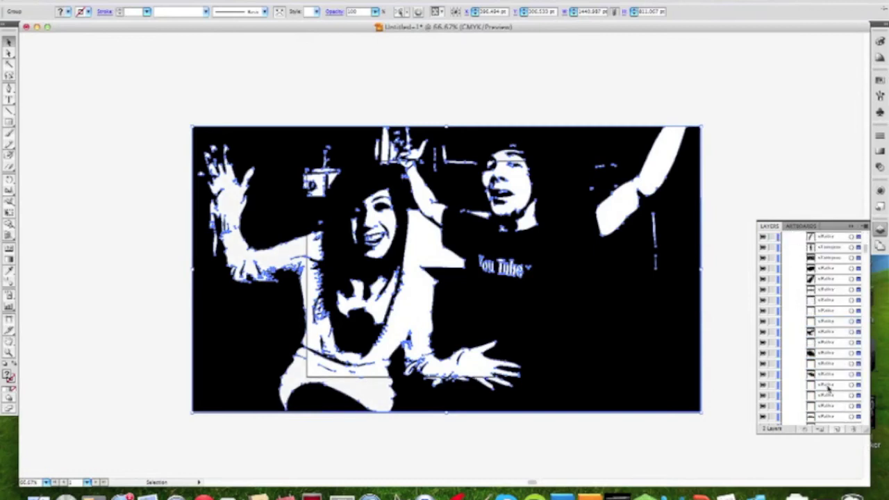
{"action": "left_click", "coordinate": [834, 322]}
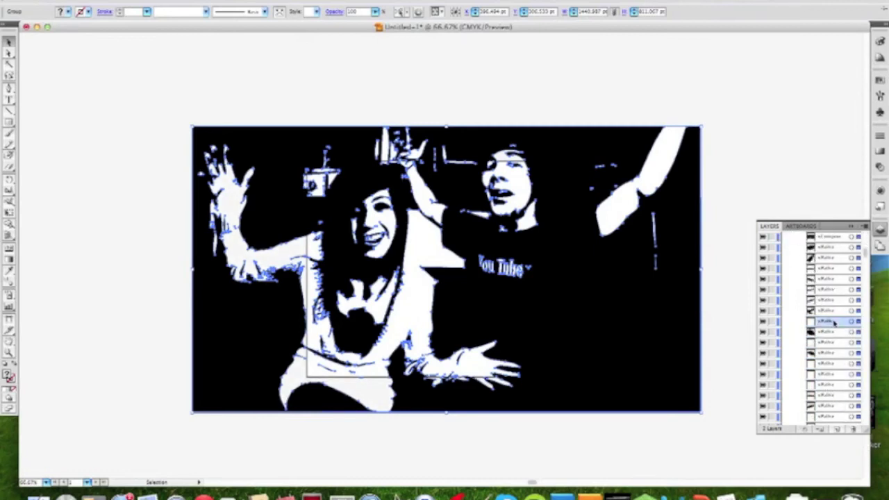
{"action": "left_click", "coordinate": [854, 429]}
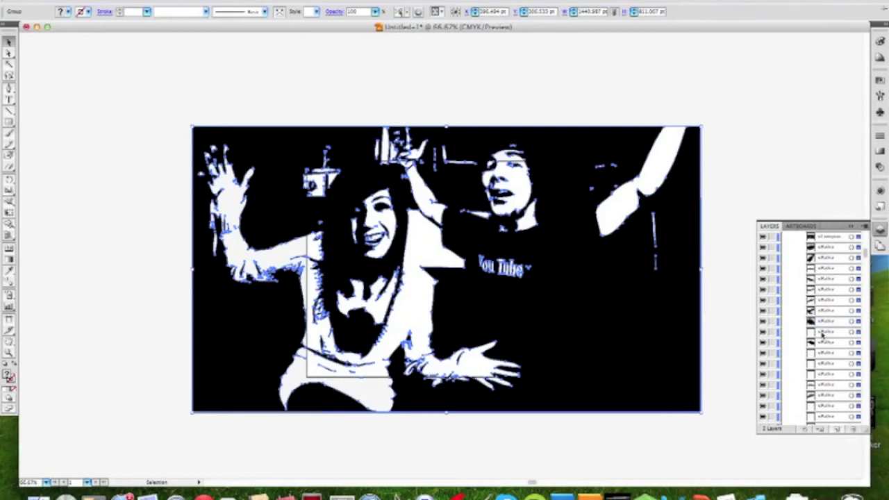
Delete the four scattered white paths around the small black path together, plus one more white path in the traced group.
{"action": "left_click", "coordinate": [823, 333]}
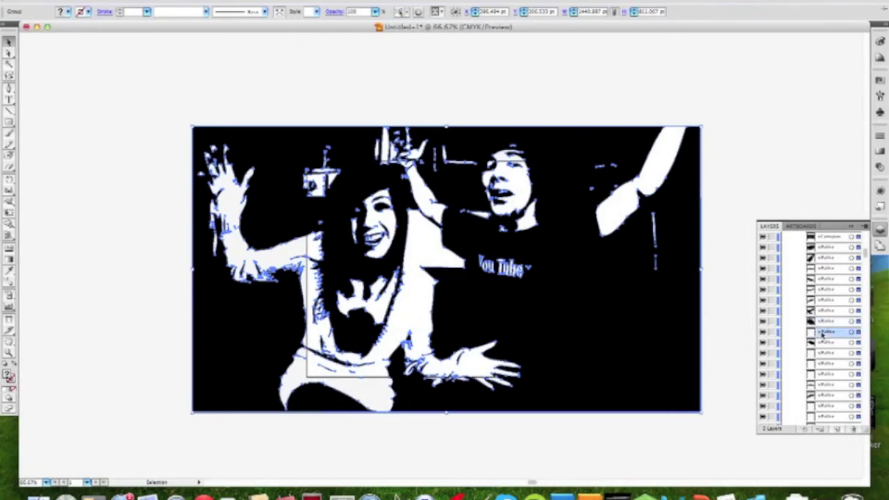
{"action": "left_click", "coordinate": [832, 353], "text": "super"}
{"action": "left_click", "coordinate": [830, 364], "text": "super"}
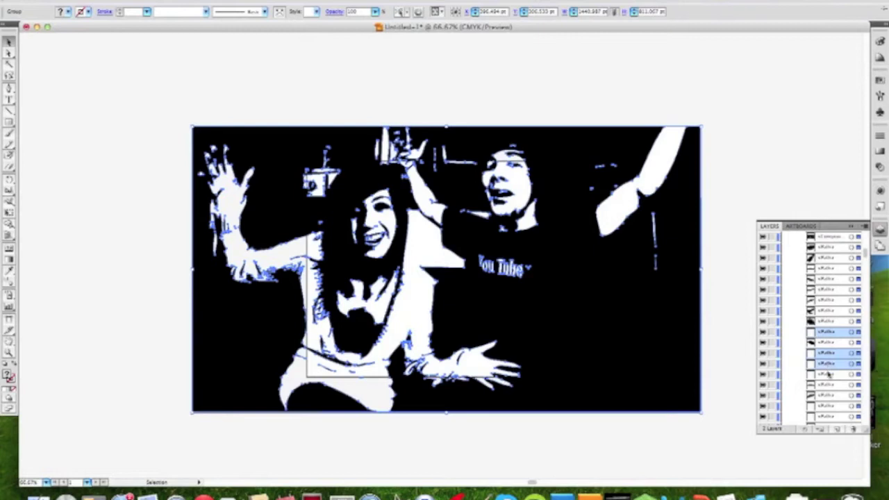
{"action": "left_click", "coordinate": [829, 374], "text": "super"}
{"action": "left_click", "coordinate": [848, 429]}
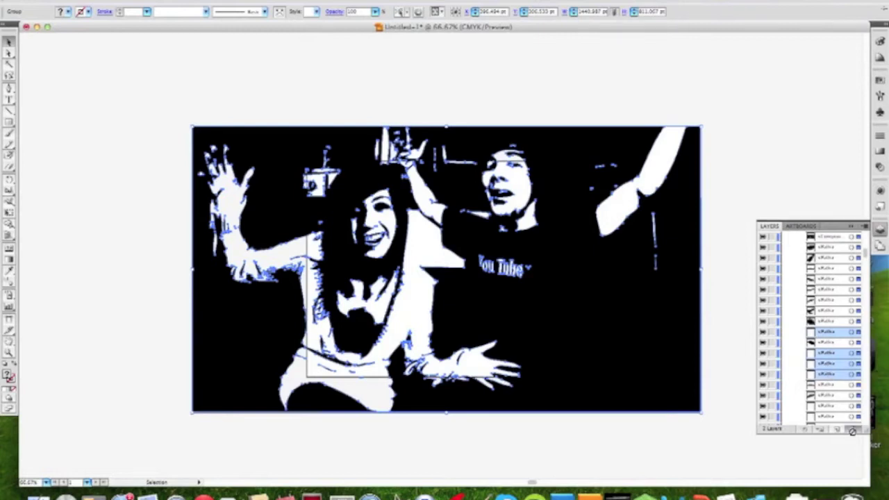
{"action": "left_click", "coordinate": [831, 366]}
{"action": "left_click", "coordinate": [854, 430]}
Continue down the traced group, deleting a single white path and an adjacent pair of white paths.
{"action": "scroll", "coordinate": [827, 397], "scroll_direction": "down", "scroll_amount": 3}
{"action": "left_click", "coordinate": [826, 334]}
{"action": "left_click", "coordinate": [854, 429]}
{"action": "left_click", "coordinate": [829, 329]}
{"action": "left_click", "coordinate": [829, 322], "text": "super"}
{"action": "left_click", "coordinate": [854, 429]}
Delete three further runs of consecutive white paths lower in the traced group, keeping the black paths.
{"action": "scroll", "coordinate": [828, 312], "scroll_direction": "down", "scroll_amount": 5}
{"action": "left_click", "coordinate": [830, 237]}
{"action": "left_click", "coordinate": [830, 321], "text": "shift"}
{"action": "left_click", "coordinate": [855, 429]}
{"action": "left_click", "coordinate": [829, 257]}
{"action": "left_click", "coordinate": [830, 310], "text": "shift"}
{"action": "left_click", "coordinate": [854, 430]}
{"action": "left_click", "coordinate": [829, 279]}
{"action": "left_click", "coordinate": [828, 290]}
{"action": "left_click", "coordinate": [830, 311], "text": "shift"}
{"action": "left_click", "coordinate": [854, 429]}
Delete the long run of white paths near the end of the traced group and look for leftovers.
{"action": "scroll", "coordinate": [825, 359], "scroll_direction": "down", "scroll_amount": 15}
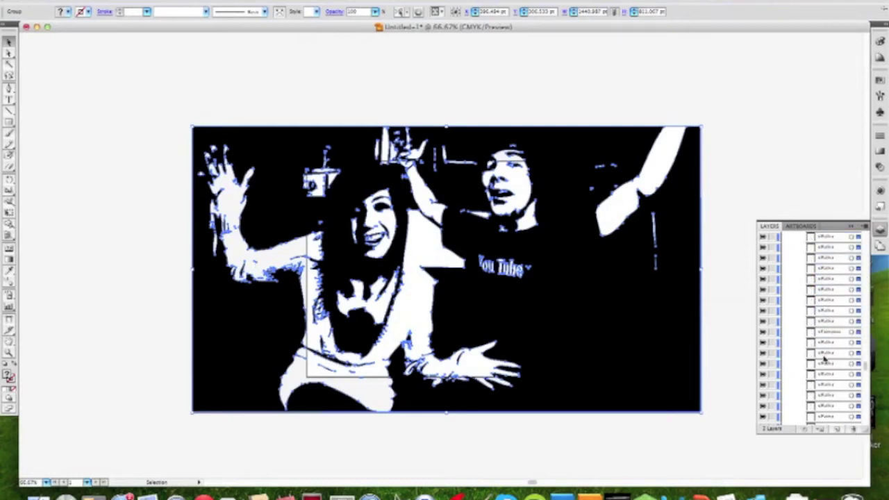
{"action": "left_click", "coordinate": [855, 429]}
{"action": "scroll", "coordinate": [815, 353], "scroll_direction": "up", "scroll_amount": 20}
{"action": "scroll", "coordinate": [812, 353], "scroll_direction": "down", "scroll_amount": 5}
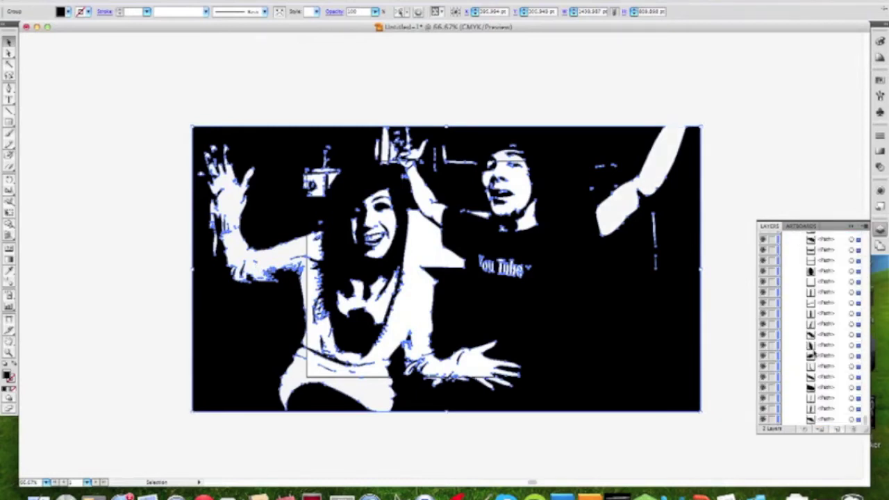
{"action": "scroll", "coordinate": [811, 354], "scroll_direction": "up", "scroll_amount": 2}
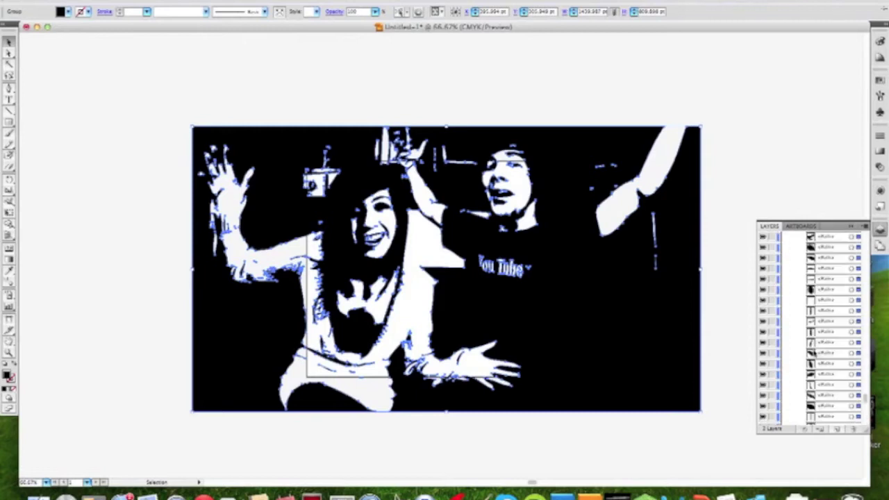
Delete a leftover white path between the black ones and check the rest of the traced group for more.
{"action": "left_click", "coordinate": [833, 302]}
{"action": "left_click", "coordinate": [856, 430]}
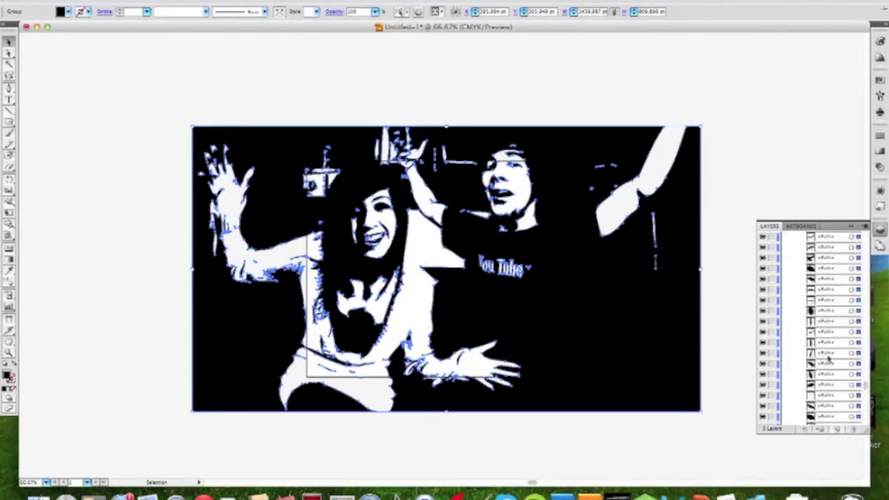
{"action": "scroll", "coordinate": [829, 348], "scroll_direction": "up", "scroll_amount": 5}
{"action": "scroll", "coordinate": [829, 333], "scroll_direction": "down", "scroll_amount": 3}
{"action": "scroll", "coordinate": [831, 309], "scroll_direction": "up", "scroll_amount": 5}
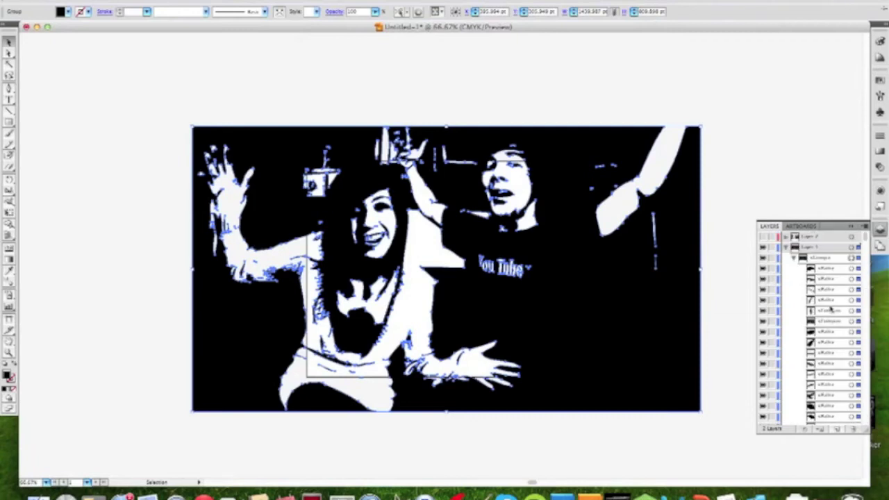
Collapse the traced group and Layer 1, and make Layer 2 with the light image visible.
{"action": "left_click", "coordinate": [794, 257]}
{"action": "left_click", "coordinate": [786, 247]}
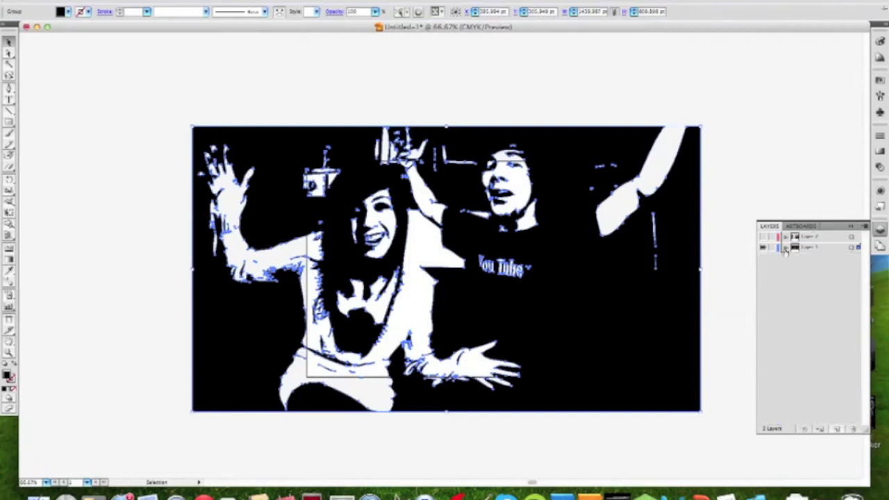
{"action": "left_click", "coordinate": [762, 237]}
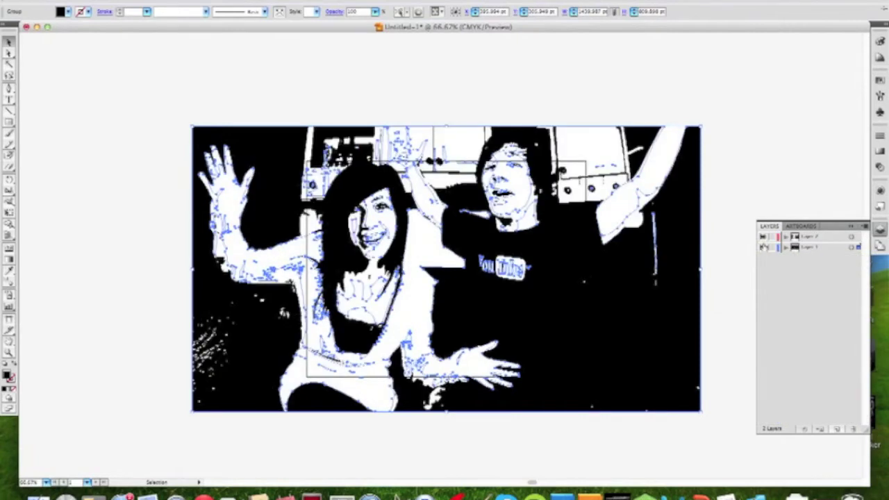
Hide Layer 1, and Live Trace the light image on Layer 2 with the default settings and expand it into paths.
{"action": "left_click", "coordinate": [763, 249]}
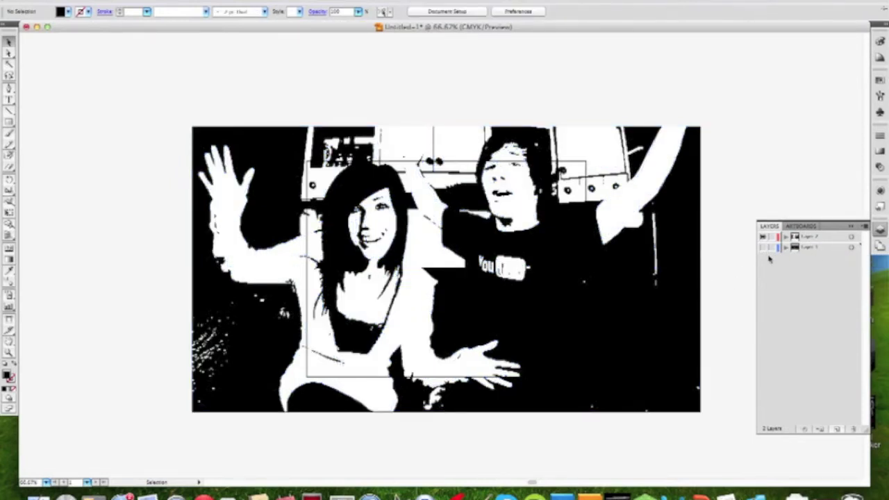
{"action": "left_click", "coordinate": [619, 276]}
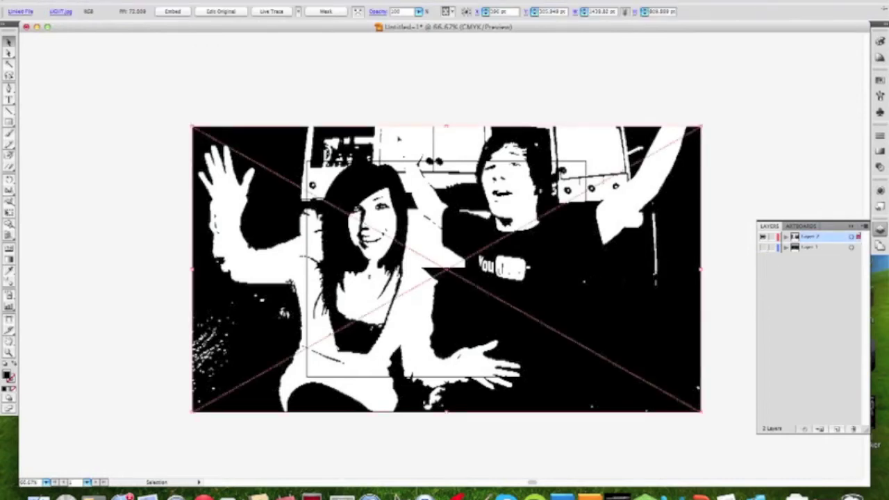
{"action": "left_click", "coordinate": [272, 12]}
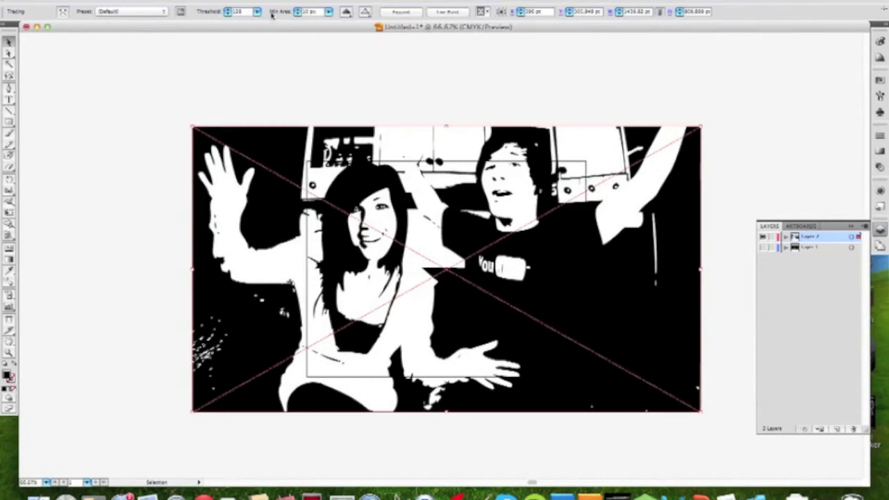
{"action": "left_click", "coordinate": [403, 12]}
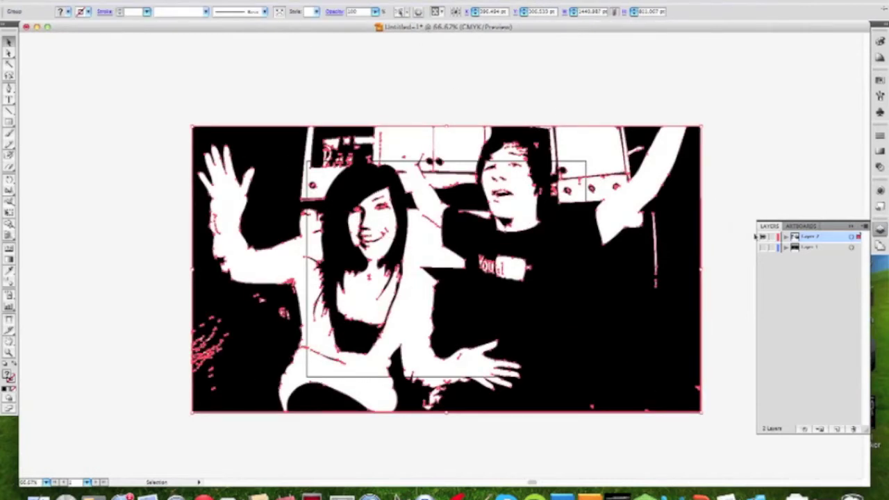
Open Layer 2's traced group and delete the first four white items at its start.
{"action": "left_click", "coordinate": [786, 238]}
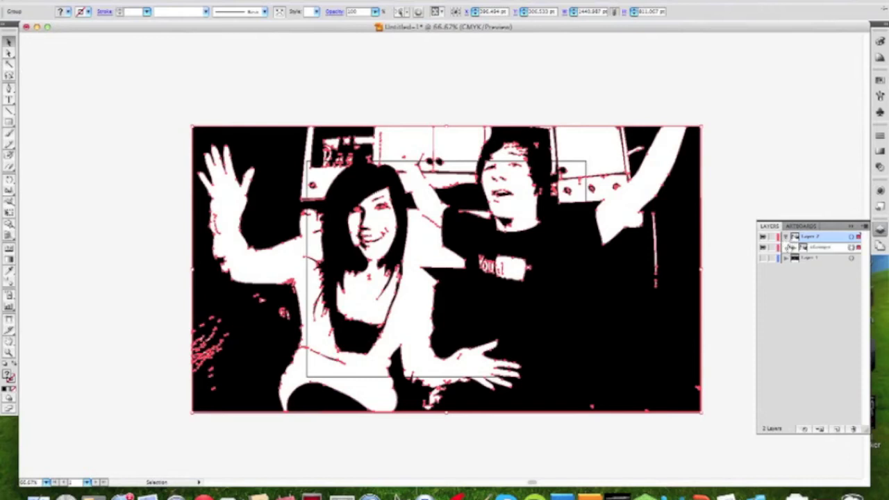
{"action": "left_click", "coordinate": [794, 247]}
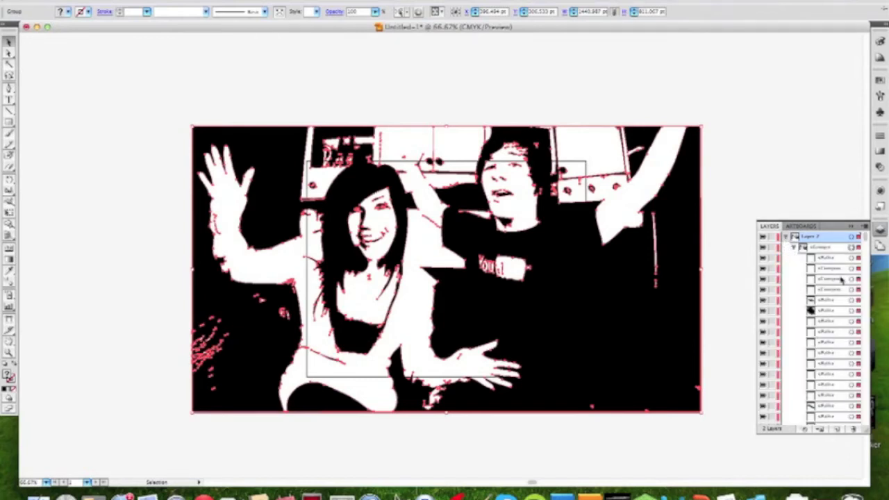
{"action": "left_click", "coordinate": [827, 259]}
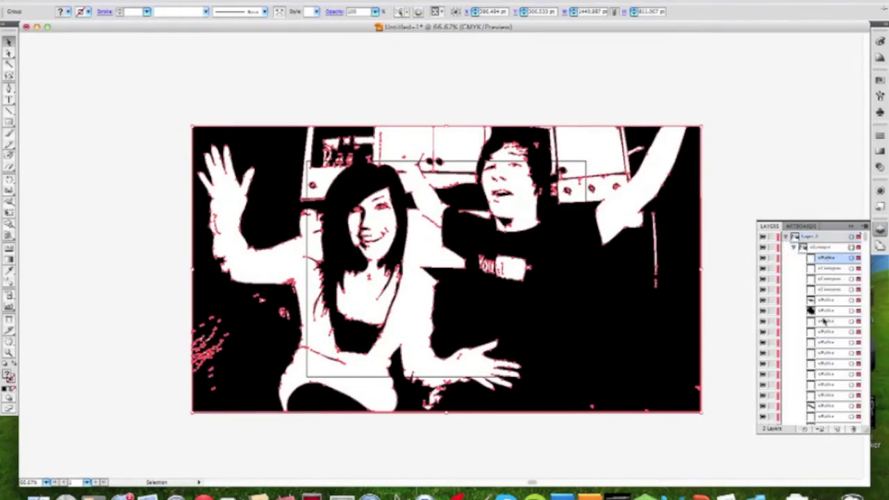
{"action": "left_click", "coordinate": [825, 293], "text": "shift"}
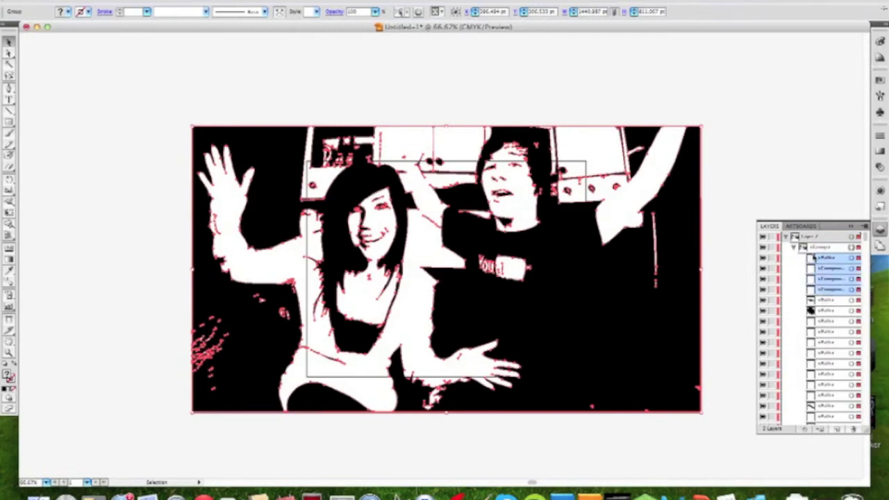
{"action": "left_click", "coordinate": [854, 430]}
Delete the next white paths near the start of Layer 2's traced group, keeping the black ones.
{"action": "left_click", "coordinate": [830, 279]}
{"action": "left_click", "coordinate": [834, 354], "text": "shift"}
{"action": "left_click", "coordinate": [854, 430]}
{"action": "left_click", "coordinate": [831, 289]}
{"action": "left_click", "coordinate": [854, 430]}
{"action": "left_click", "coordinate": [830, 322]}
{"action": "left_click", "coordinate": [853, 430]}
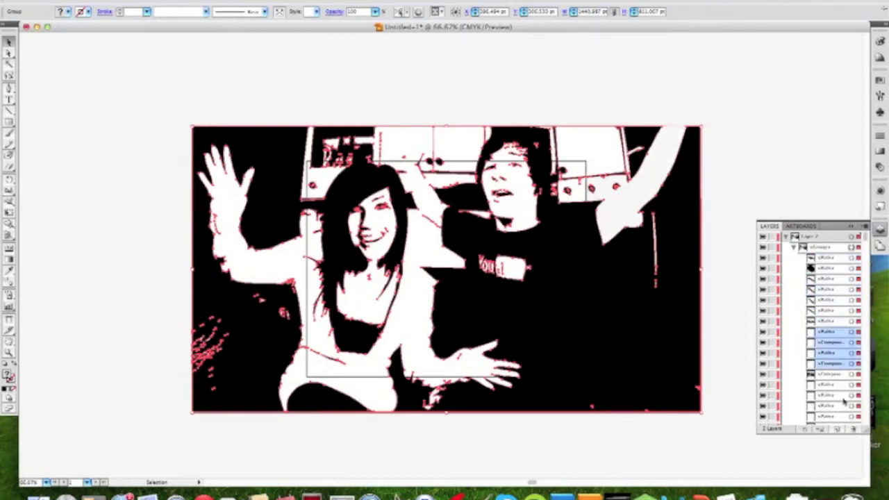
Delete the white paths on both sides of the large black compound path in Layer 2's traced group.
{"action": "left_click", "coordinate": [854, 430]}
{"action": "left_click", "coordinate": [834, 343]}
{"action": "left_click", "coordinate": [836, 407], "text": "shift"}
{"action": "left_click", "coordinate": [853, 430]}
{"action": "left_click", "coordinate": [833, 354]}
{"action": "left_click", "coordinate": [835, 374], "text": "shift"}
{"action": "left_click", "coordinate": [854, 430]}
{"action": "left_click", "coordinate": [834, 364]}
{"action": "left_click", "coordinate": [854, 430]}
Delete the white paths scattered between the black paths in the middle of Layer 2's traced group.
{"action": "scroll", "coordinate": [834, 356], "scroll_direction": "down", "scroll_amount": 10}
{"action": "left_click", "coordinate": [830, 237]}
{"action": "left_click", "coordinate": [854, 430]}
{"action": "left_click", "coordinate": [830, 258]}
{"action": "left_click", "coordinate": [853, 430]}
{"action": "left_click", "coordinate": [831, 279]}
{"action": "left_click", "coordinate": [832, 300], "text": "shift"}
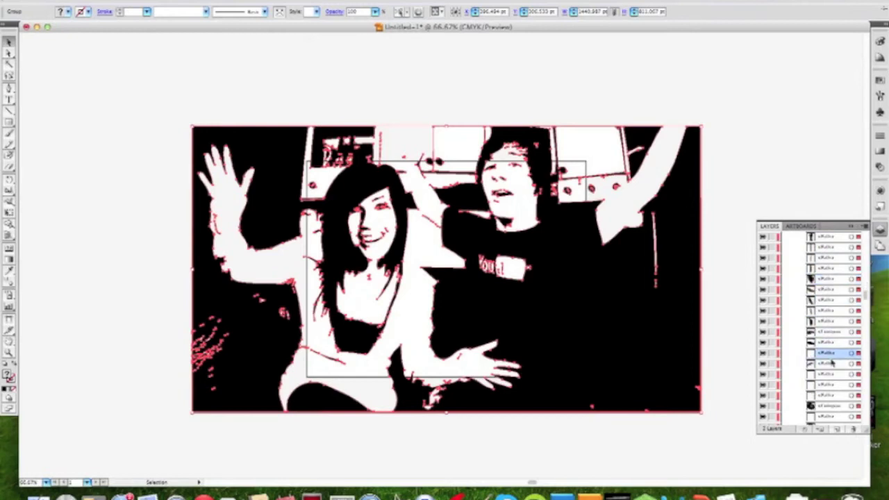
{"action": "left_click", "coordinate": [830, 364]}
{"action": "left_click", "coordinate": [833, 385], "text": "shift"}
{"action": "left_click", "coordinate": [854, 430]}
{"action": "left_click", "coordinate": [832, 385]}
{"action": "left_click", "coordinate": [854, 430]}
Delete the remaining white paths toward the end of Layer 2's traced group.
{"action": "scroll", "coordinate": [825, 344], "scroll_direction": "down", "scroll_amount": 10}
{"action": "left_click", "coordinate": [853, 430]}
{"action": "left_click", "coordinate": [831, 342]}
{"action": "left_click", "coordinate": [854, 430]}
{"action": "left_click", "coordinate": [827, 364]}
{"action": "left_click", "coordinate": [828, 385]}
{"action": "scroll", "coordinate": [827, 376], "scroll_direction": "down", "scroll_amount": 10}
{"action": "left_click", "coordinate": [827, 366]}
{"action": "left_click", "coordinate": [830, 409], "text": "shift"}
{"action": "left_click", "coordinate": [853, 430]}
Recheck the start of the traced group for white paths, and collapse the group and Layer 2.
{"action": "scroll", "coordinate": [817, 281], "scroll_direction": "up", "scroll_amount": 20}
{"action": "left_click_drag", "start_coordinate": [817, 280], "coordinate": [825, 373]}
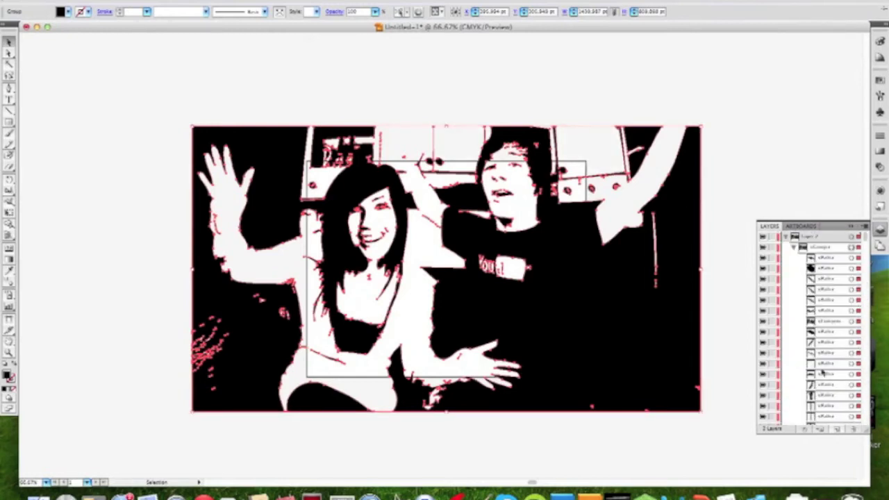
{"action": "left_click", "coordinate": [791, 247]}
{"action": "left_click", "coordinate": [785, 237]}
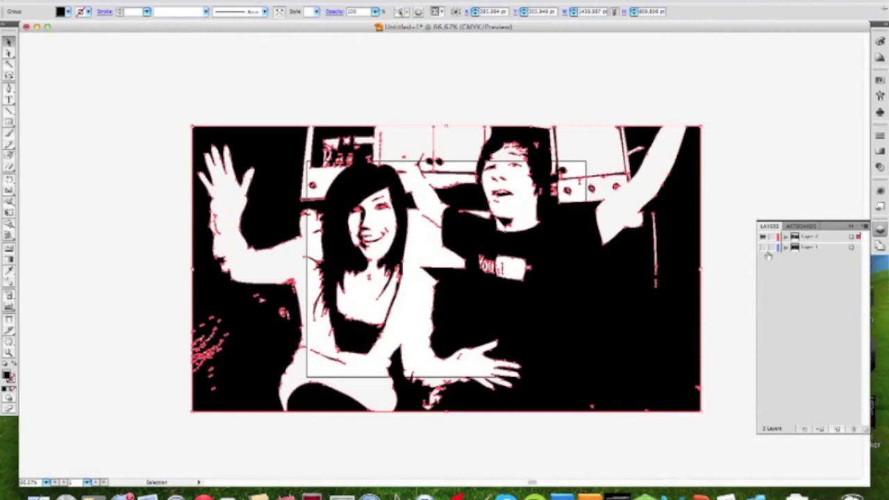
Show only Layer 1 and fill its traced group with a dark gray swatch, comparing it with lighter grays.
{"action": "left_click", "coordinate": [763, 247]}
{"action": "left_click", "coordinate": [762, 236]}
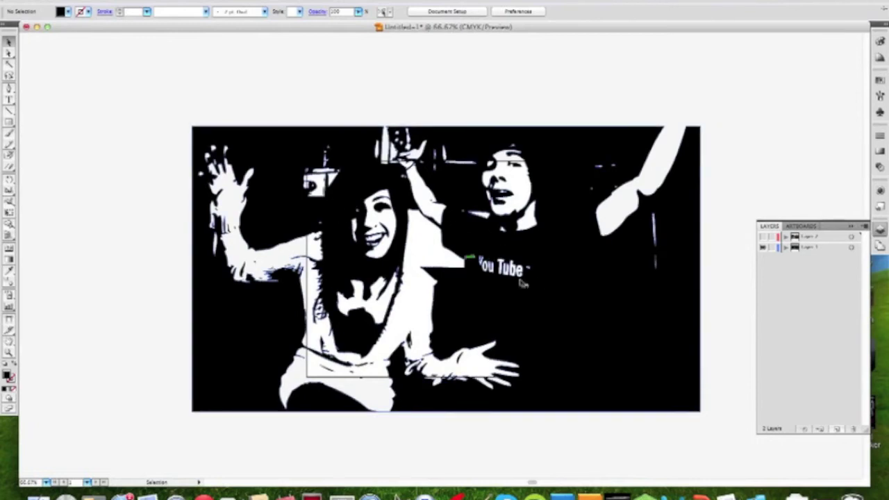
{"action": "left_click", "coordinate": [563, 297]}
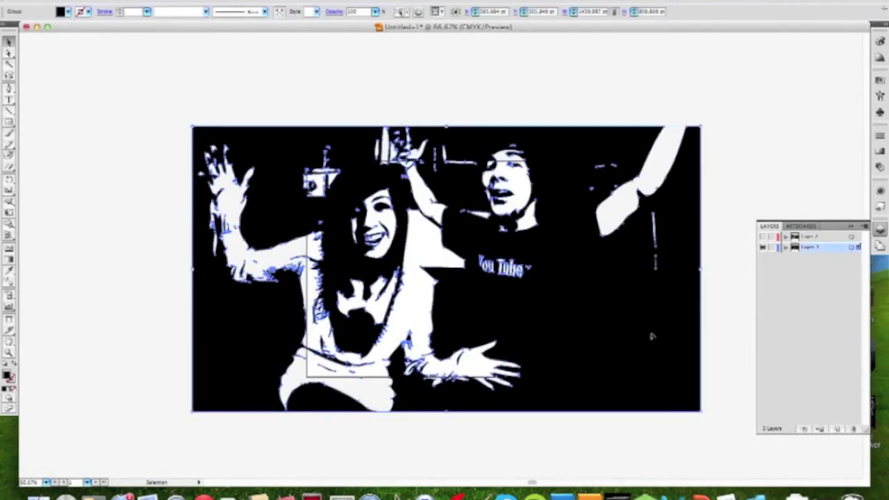
{"action": "left_click", "coordinate": [70, 12]}
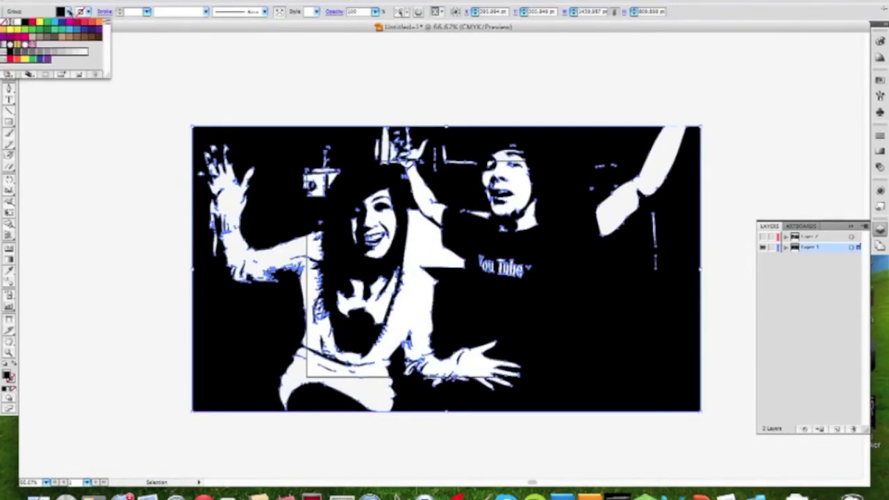
{"action": "left_click", "coordinate": [25, 51]}
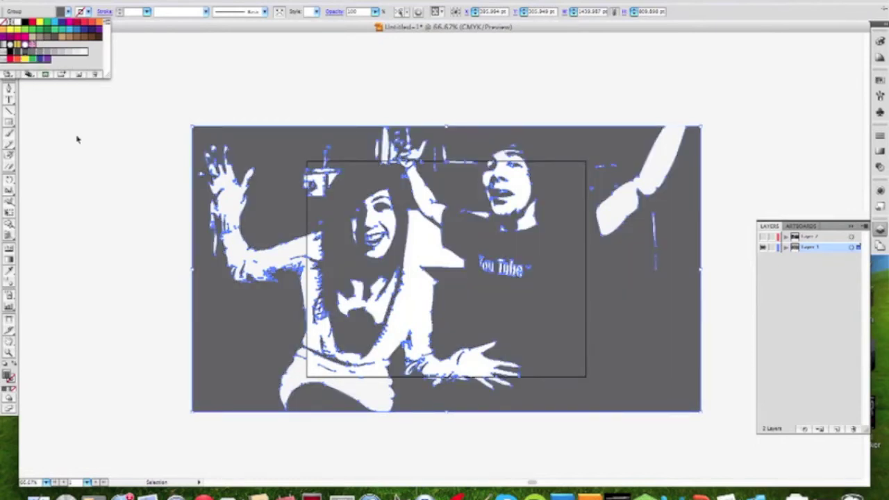
{"action": "left_click", "coordinate": [18, 52]}
{"action": "left_click", "coordinate": [27, 52]}
{"action": "left_click", "coordinate": [40, 53]}
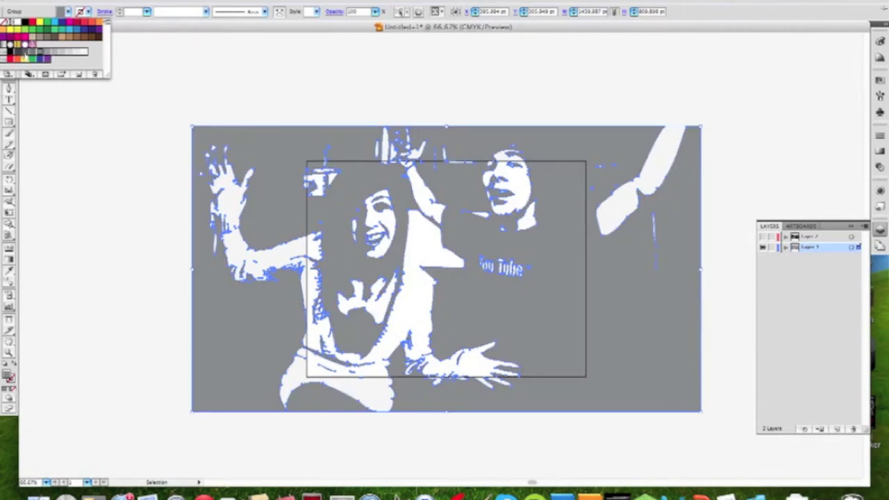
{"action": "left_click", "coordinate": [32, 44]}
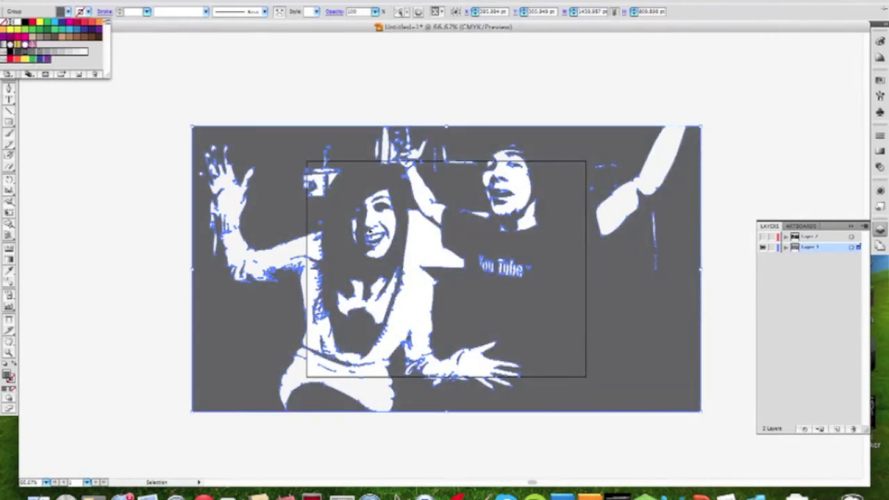
{"action": "left_click", "coordinate": [106, 177]}
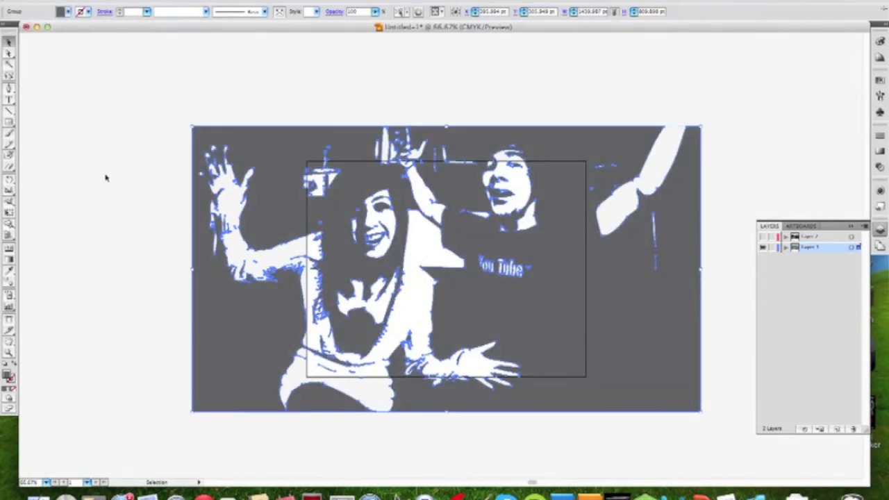
Deselect the gray artwork and show Layer 2 again above Layer 1.
{"action": "left_click", "coordinate": [760, 214]}
{"action": "left_click", "coordinate": [762, 237]}
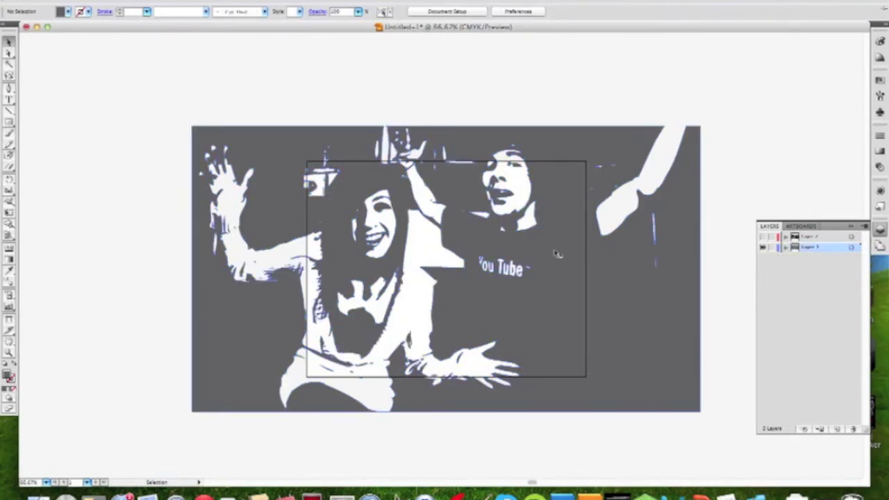
{"action": "left_click", "coordinate": [763, 237]}
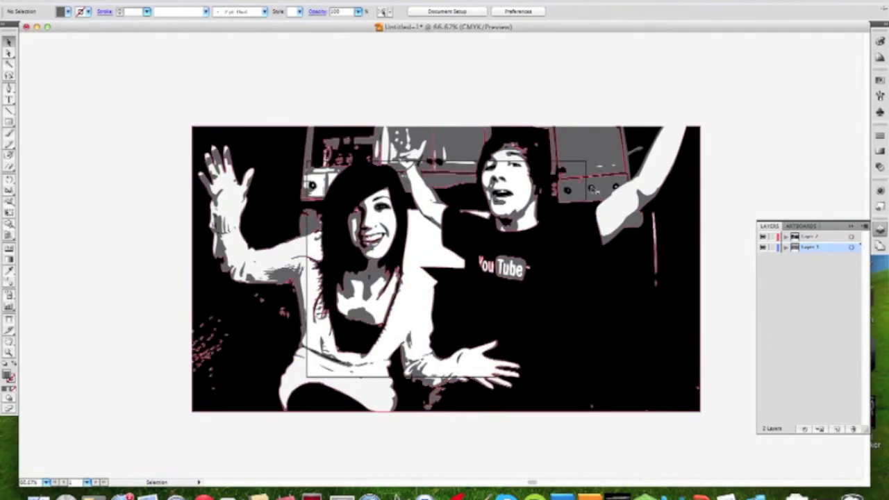
{"action": "left_click", "coordinate": [578, 261]}
{"action": "left_click", "coordinate": [731, 179]}
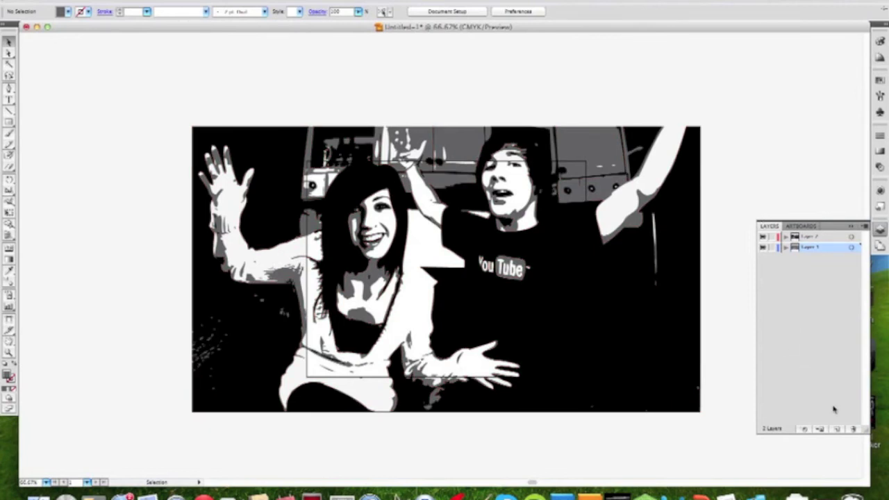
Add a new layer beneath Layers 1 and 2 and draw a light blue rectangle on it covering the whole image, about 1439 by 810 pt.
{"action": "left_click", "coordinate": [837, 429]}
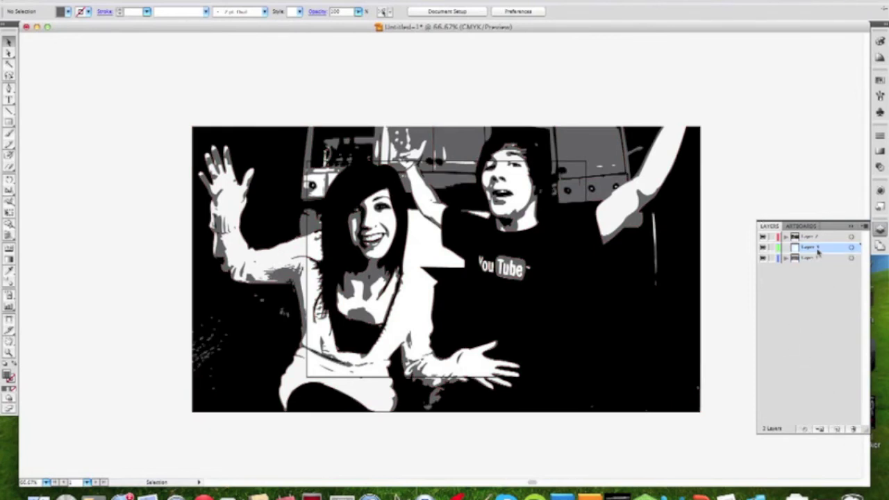
{"action": "left_click_drag", "start_coordinate": [818, 251], "coordinate": [818, 265]}
{"action": "left_click", "coordinate": [10, 88]}
{"action": "left_click", "coordinate": [9, 122]}
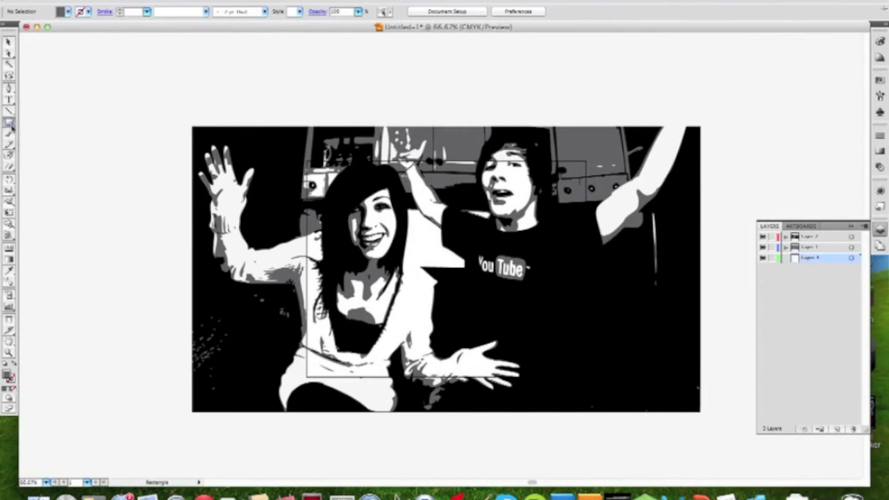
{"action": "left_click", "coordinate": [68, 13]}
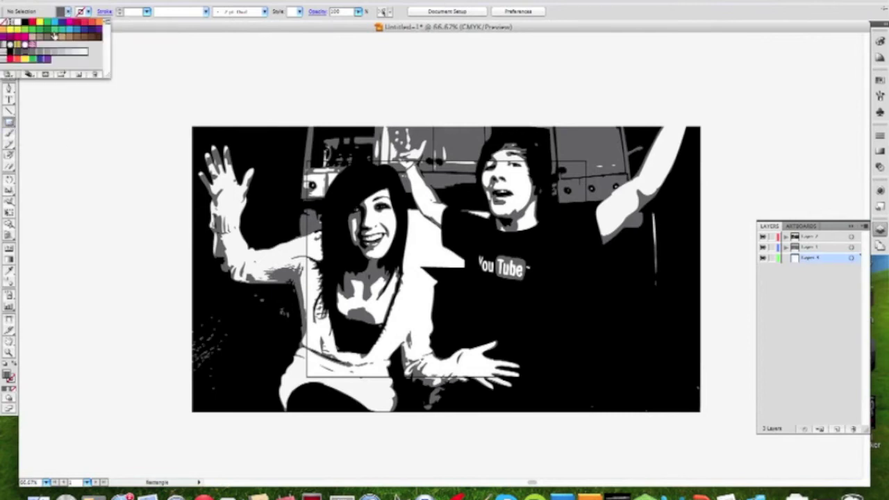
{"action": "left_click", "coordinate": [55, 25]}
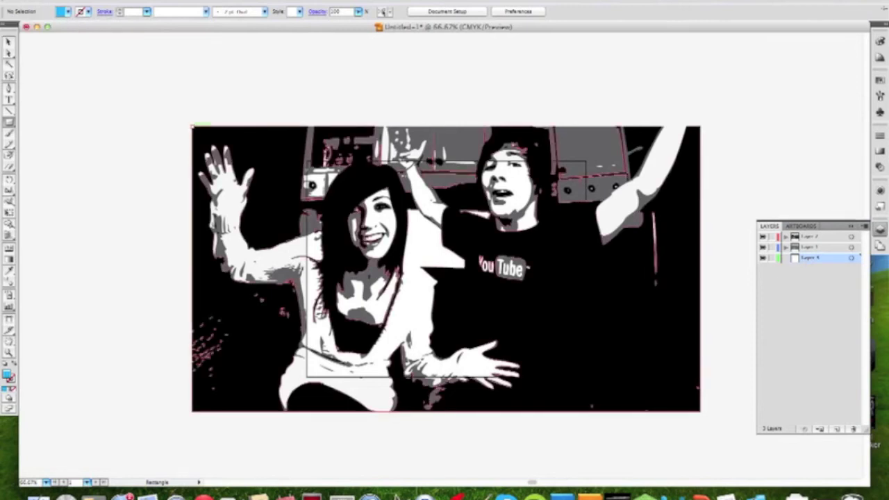
{"action": "left_click_drag", "start_coordinate": [192, 127], "coordinate": [702, 413]}
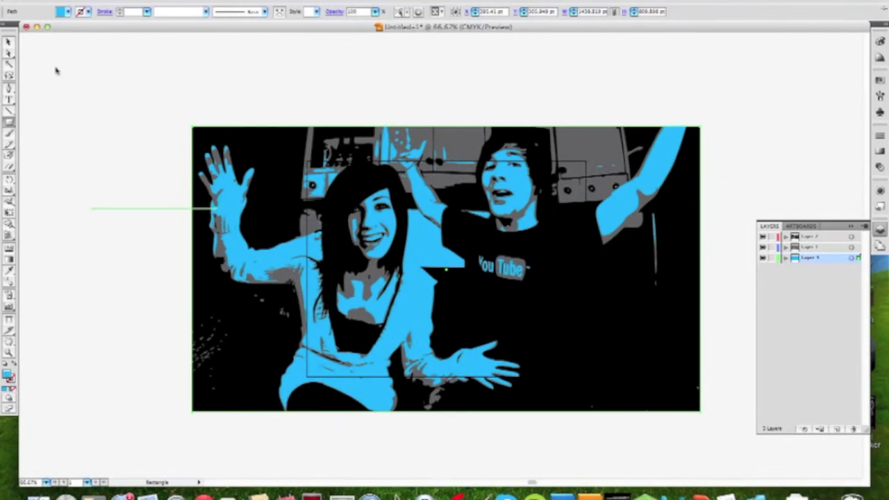
Choose the Pen tool and add a new layer directly above the blue rectangle's layer.
{"action": "left_click", "coordinate": [9, 42]}
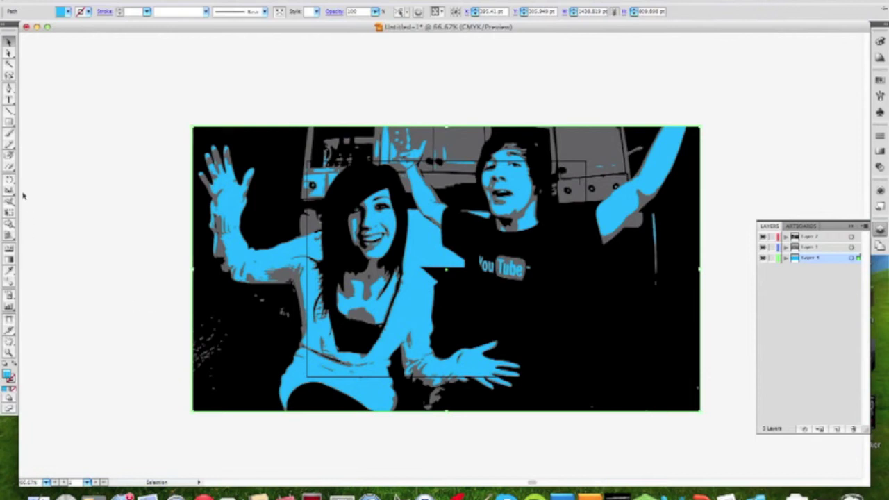
{"action": "left_click", "coordinate": [9, 89]}
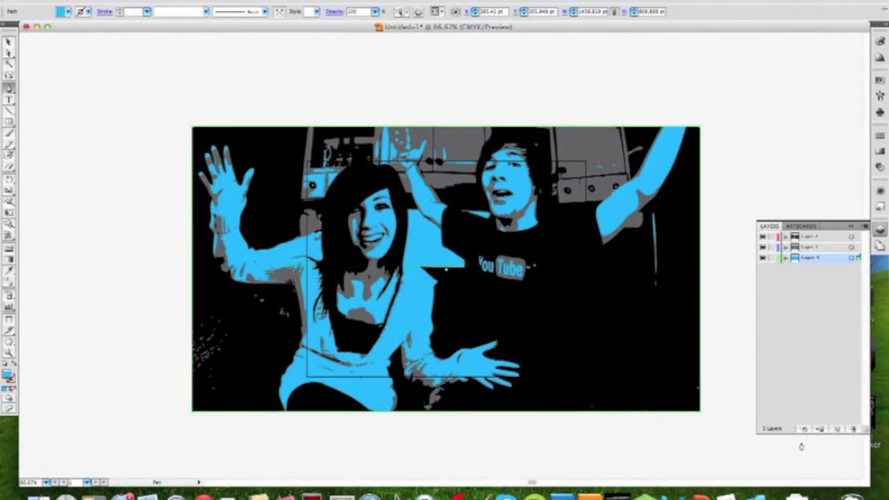
{"action": "left_click", "coordinate": [837, 430]}
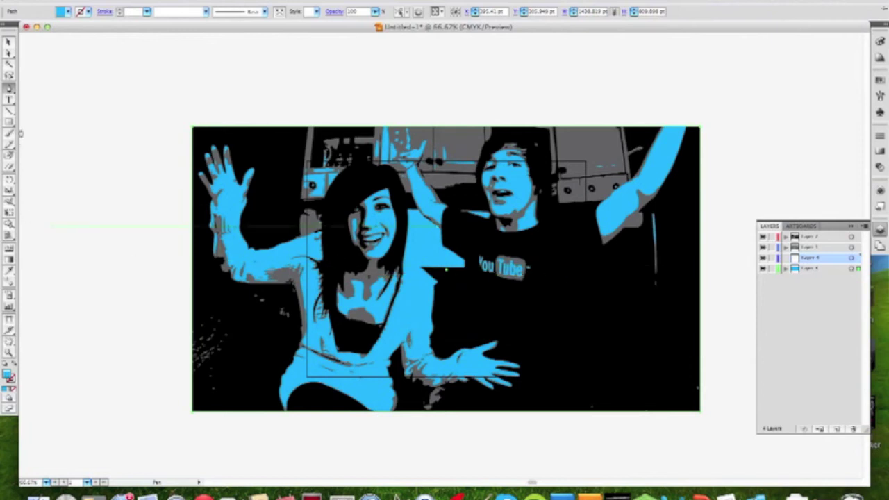
Try setting the fill to the very light gray K=5 swatch for the new empty layer, and undo it.
{"action": "left_click", "coordinate": [67, 14]}
{"action": "left_click", "coordinate": [86, 53]}
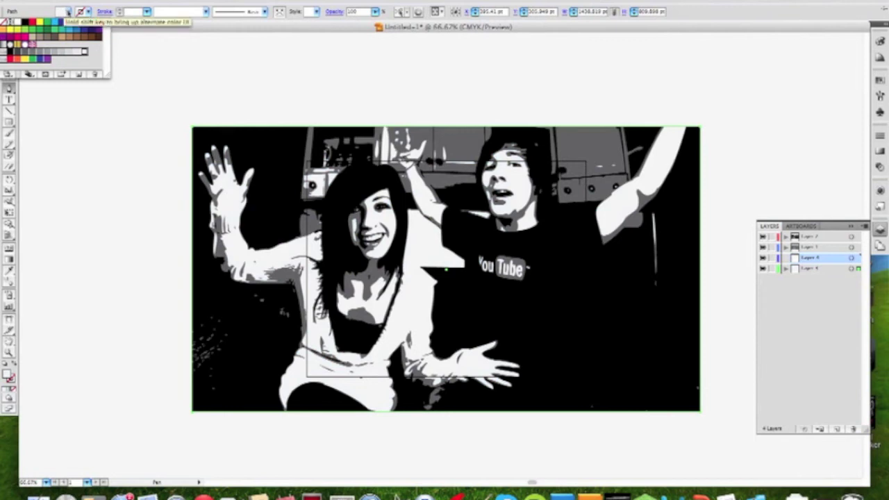
{"action": "key", "text": "super+z"}
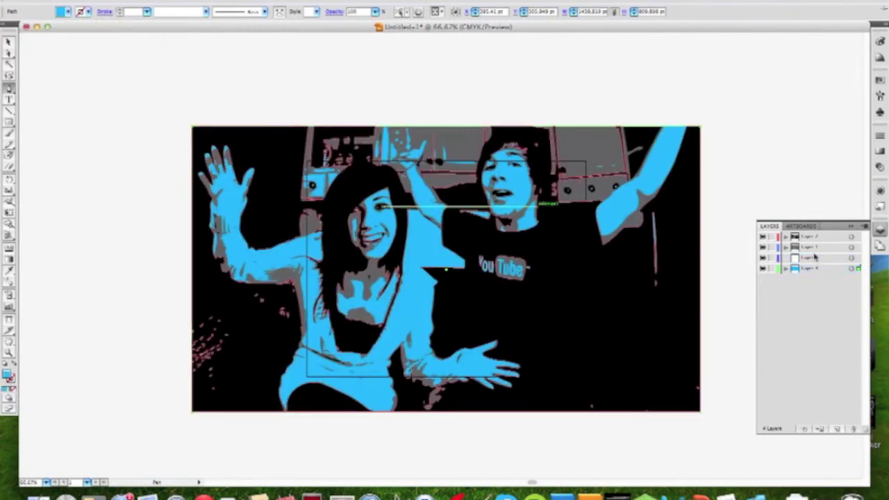
{"action": "left_click", "coordinate": [815, 258]}
{"action": "left_click", "coordinate": [68, 12]}
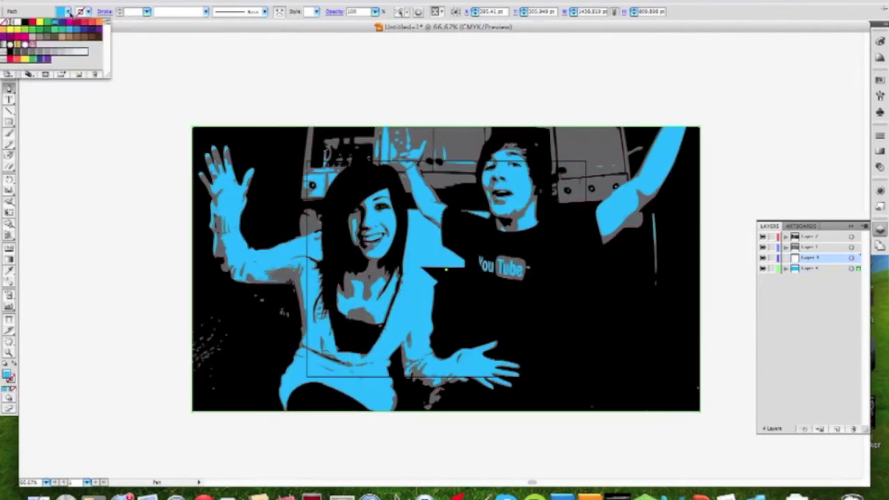
{"action": "left_click", "coordinate": [84, 53]}
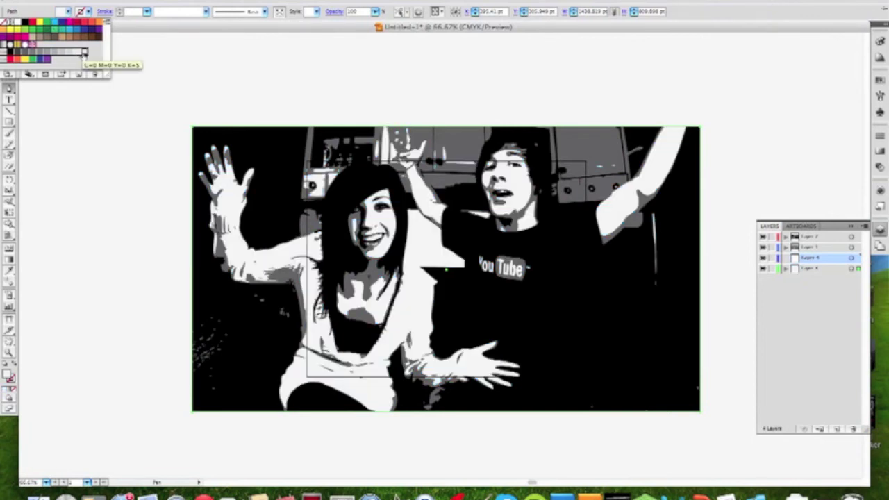
{"action": "key", "text": "super+z"}
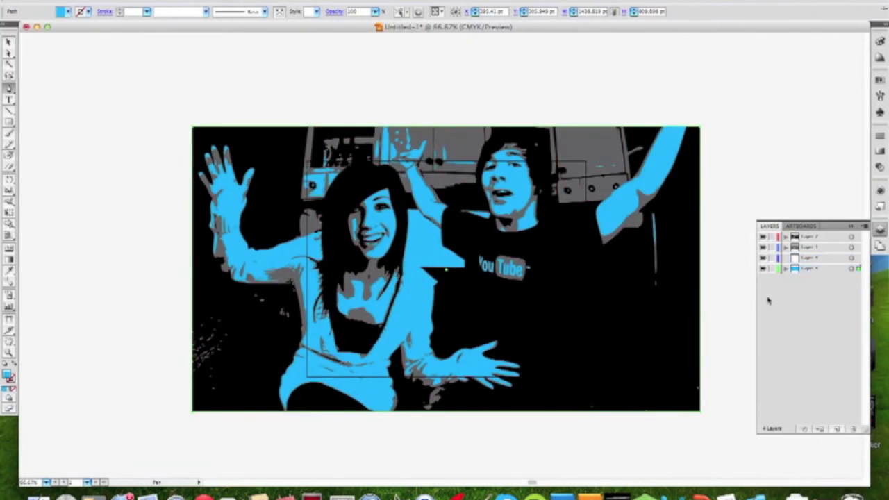
Try applying the very light gray swatch with the empty layer above the blue rectangle chosen, and undo the recolouring.
{"action": "left_click", "coordinate": [819, 259]}
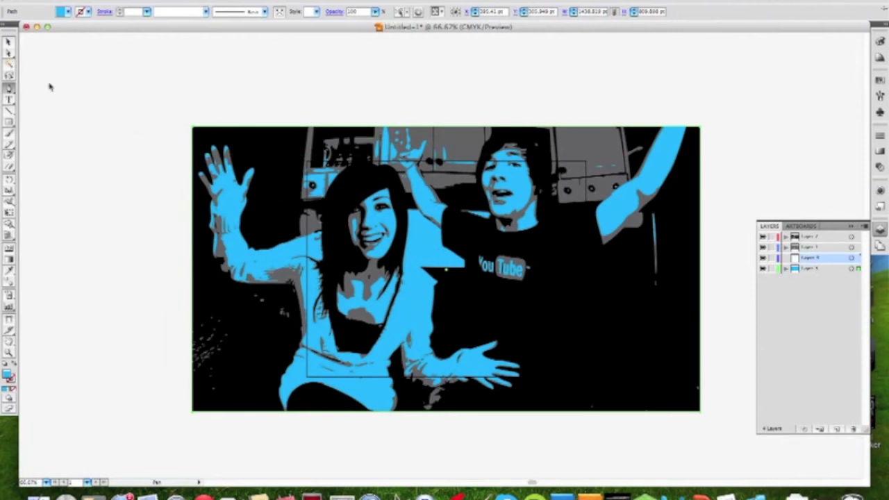
{"action": "left_click", "coordinate": [813, 258]}
{"action": "left_click", "coordinate": [72, 12]}
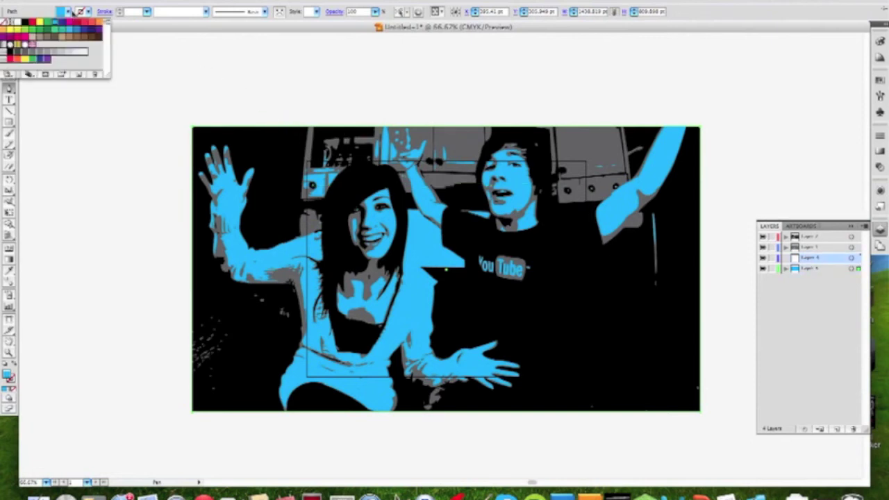
{"action": "left_click", "coordinate": [81, 52]}
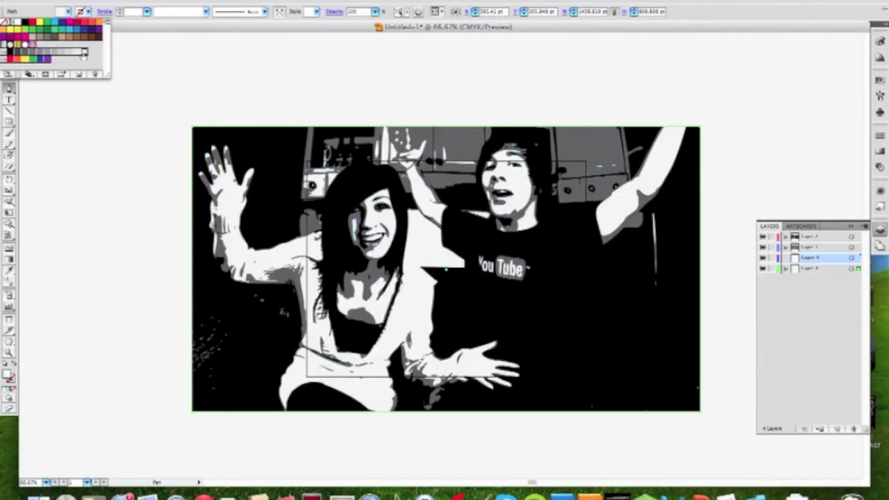
{"action": "left_click", "coordinate": [813, 269]}
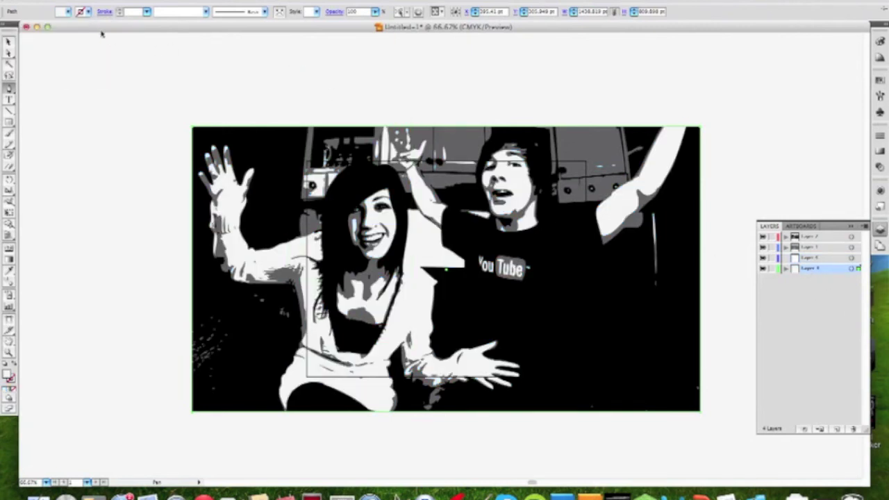
{"action": "left_click", "coordinate": [70, 12]}
{"action": "left_click", "coordinate": [66, 20]}
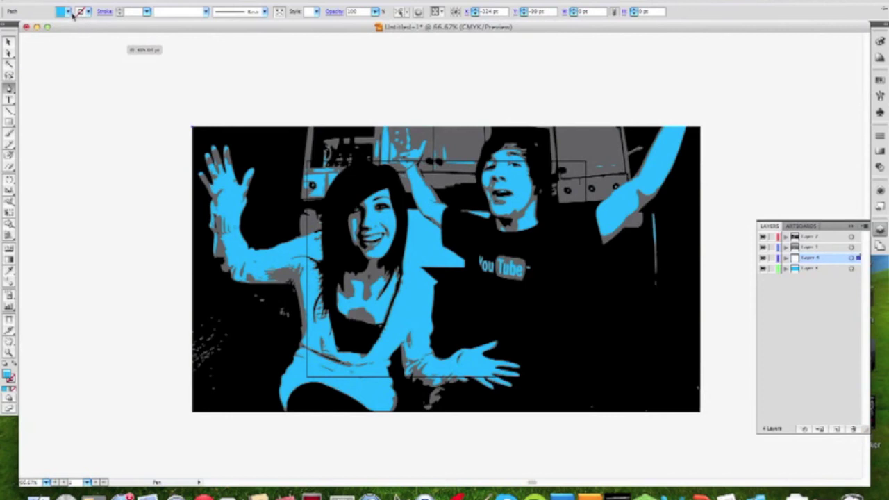
Set the fill of the new Pen path above the blue rectangle to the very light gray K=5 swatch.
{"action": "left_click", "coordinate": [70, 13]}
{"action": "left_click", "coordinate": [84, 51]}
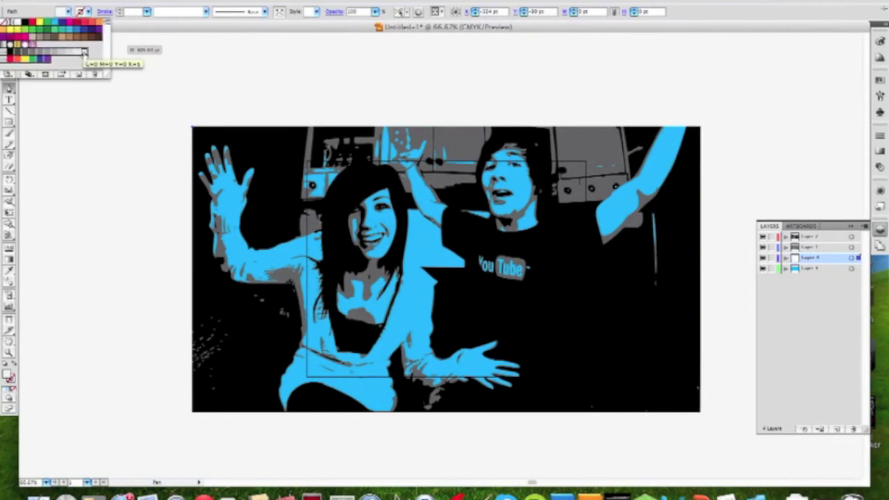
{"action": "left_click", "coordinate": [64, 12]}
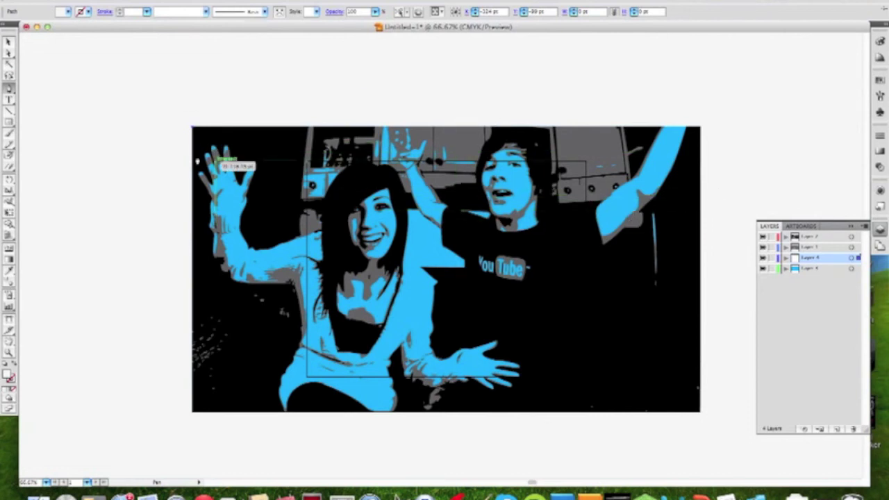
{"action": "left_click", "coordinate": [10, 90]}
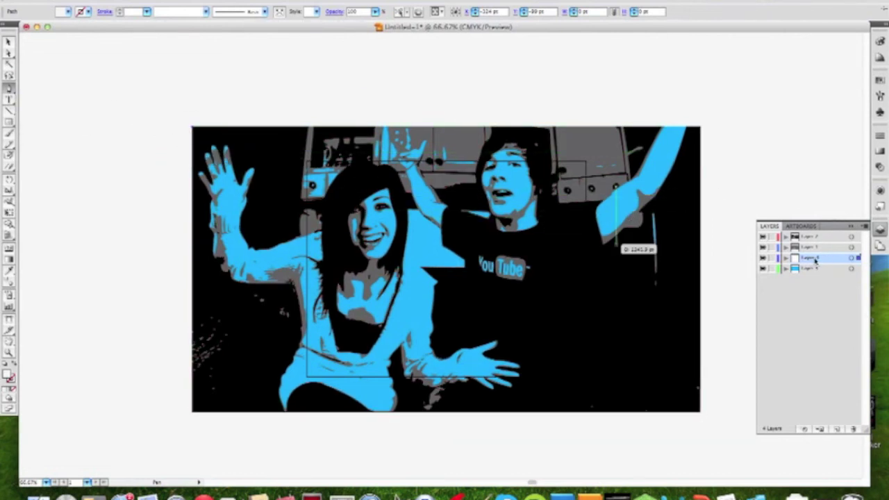
{"action": "left_click", "coordinate": [68, 12]}
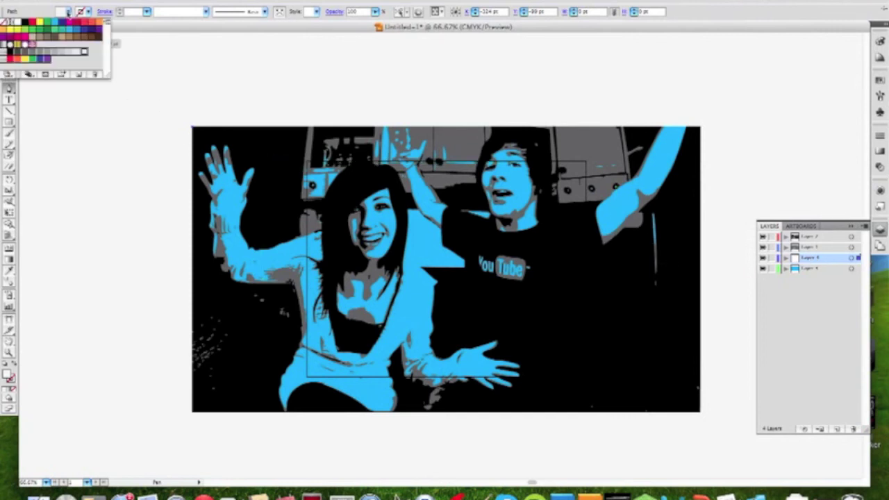
{"action": "left_click", "coordinate": [84, 44]}
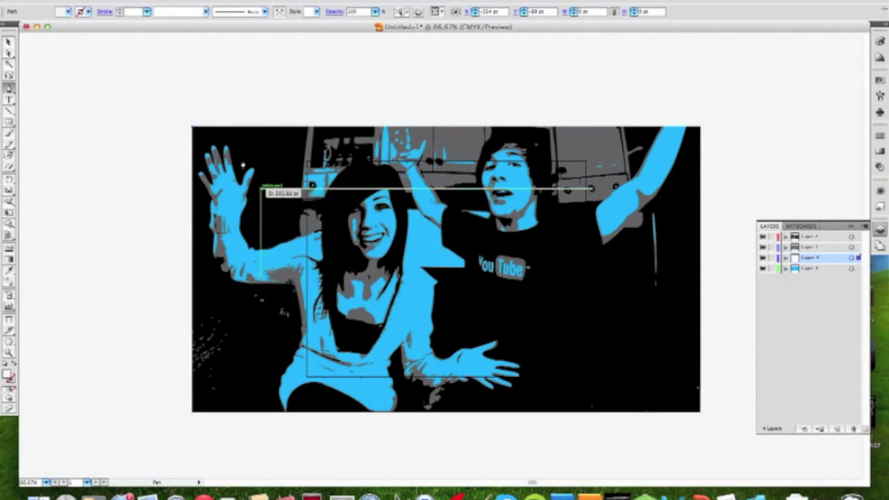
Trace the light gray shape past the woman's raised hand and arm, along the image's bottom edge, and up over her other hand to her shoulder.
{"action": "left_click", "coordinate": [207, 188]}
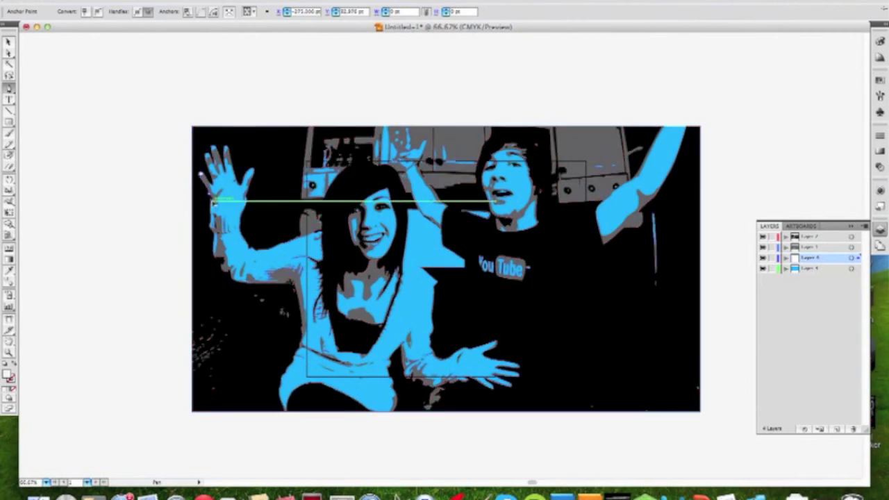
{"action": "left_click", "coordinate": [211, 228]}
{"action": "left_click", "coordinate": [214, 254]}
{"action": "left_click", "coordinate": [220, 277]}
{"action": "left_click", "coordinate": [244, 301]}
{"action": "left_click", "coordinate": [263, 332]}
{"action": "left_click", "coordinate": [280, 411]}
{"action": "left_click", "coordinate": [559, 412]}
{"action": "left_click", "coordinate": [542, 372]}
{"action": "left_click", "coordinate": [466, 307]}
{"action": "left_click", "coordinate": [434, 282]}
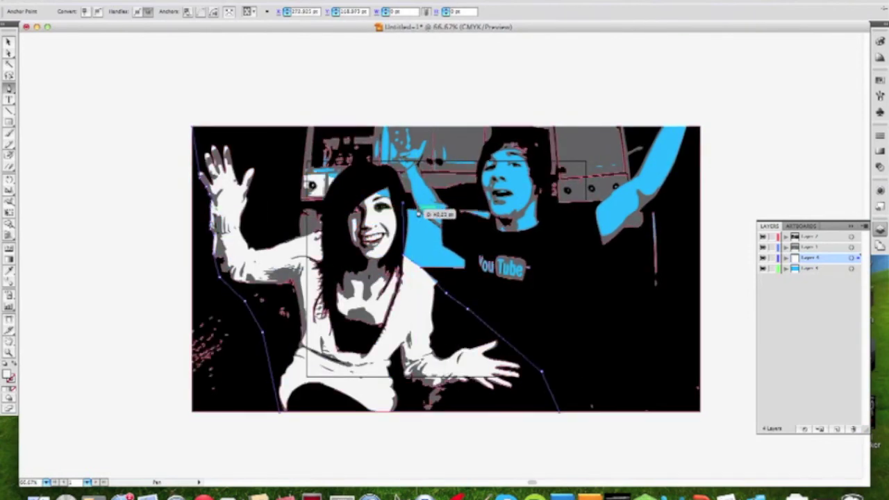
Continue the outline up beside the woman's hair, around the man's raised hand beside her, and down his arm to the shoulder.
{"action": "left_click", "coordinate": [402, 167]}
{"action": "left_click", "coordinate": [390, 156]}
{"action": "left_click", "coordinate": [391, 128]}
{"action": "left_click", "coordinate": [412, 127]}
{"action": "left_click", "coordinate": [432, 135]}
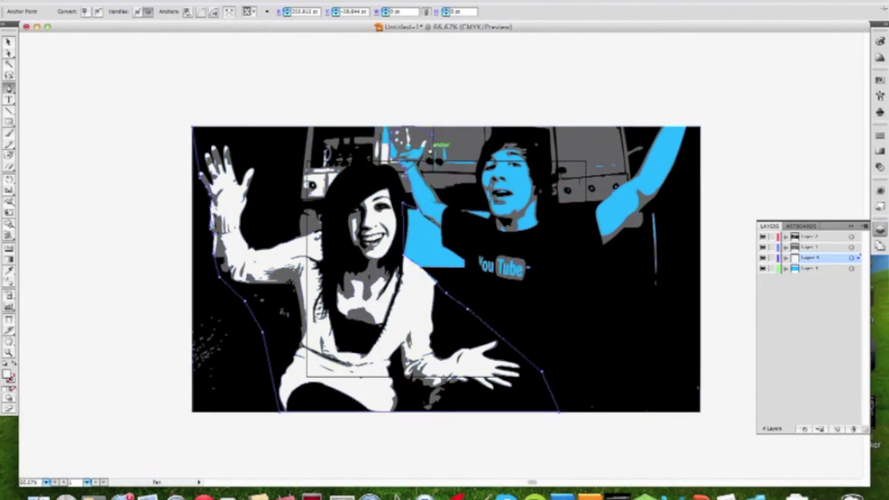
{"action": "left_click", "coordinate": [425, 160]}
{"action": "left_click", "coordinate": [430, 178]}
{"action": "left_click", "coordinate": [445, 203]}
Try to carry the outline from the man's shoulder around his face and hair to the far side of his neck.
{"action": "left_click", "coordinate": [476, 223]}
{"action": "left_click", "coordinate": [480, 190]}
{"action": "left_click", "coordinate": [490, 142]}
{"action": "left_click", "coordinate": [521, 141]}
{"action": "left_click", "coordinate": [541, 156]}
{"action": "left_click", "coordinate": [550, 223]}
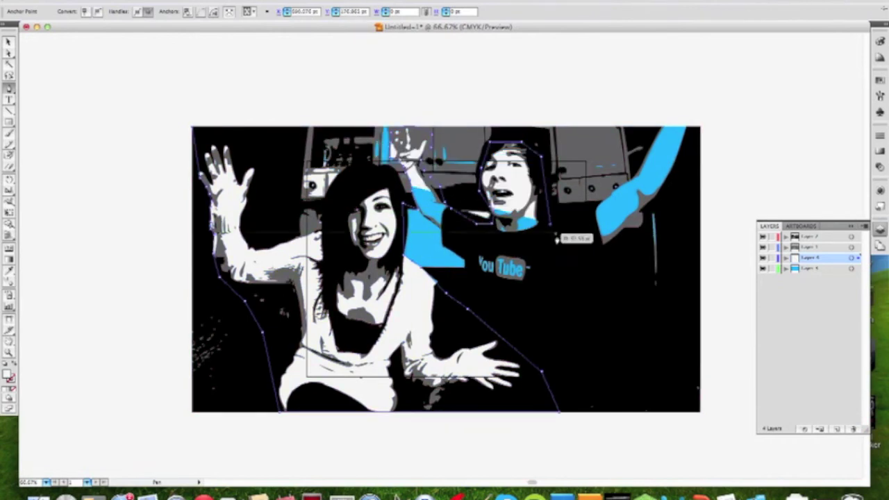
Try to extend the outline around the man's other raised arm to the image's top edge and back across his T-shirt.
{"action": "left_click", "coordinate": [582, 223]}
{"action": "left_click", "coordinate": [596, 207]}
{"action": "left_click", "coordinate": [632, 168]}
{"action": "left_click", "coordinate": [656, 127]}
{"action": "left_click", "coordinate": [694, 127]}
{"action": "left_click", "coordinate": [693, 151]}
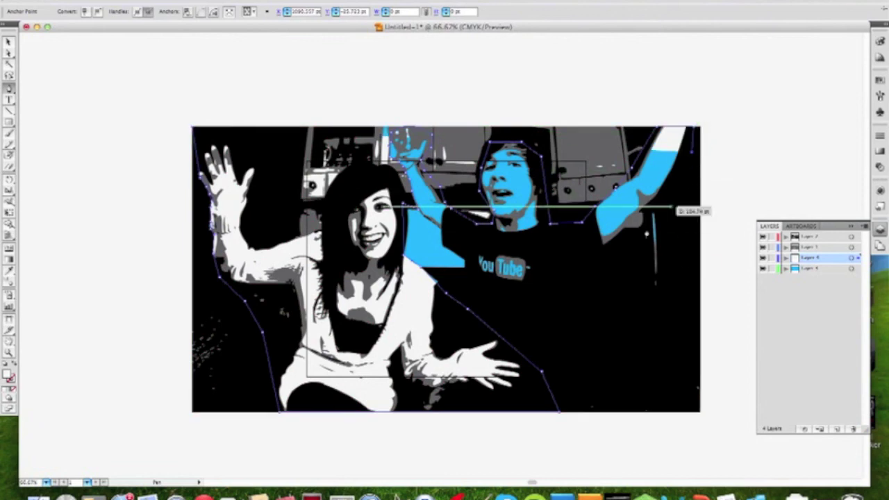
{"action": "left_click", "coordinate": [671, 202]}
{"action": "left_click", "coordinate": [649, 210]}
{"action": "left_click", "coordinate": [633, 248]}
{"action": "left_click", "coordinate": [620, 268]}
{"action": "left_click", "coordinate": [606, 317]}
{"action": "left_click", "coordinate": [609, 352]}
{"action": "left_click", "coordinate": [592, 262]}
{"action": "left_click", "coordinate": [513, 245]}
{"action": "left_click", "coordinate": [458, 237]}
Undo the outline points around the man's head, far arm and T-shirt, back to the shoulder near the woman.
{"action": "key", "text": "super+z"}
{"action": "key", "text": "super+z"}
{"action": "key", "text": "super+z"}
{"action": "key", "text": "super+z"}
{"action": "key", "text": "super+z"}
{"action": "key", "text": "super+z"}
{"action": "key", "text": "super+z"}
{"action": "key", "text": "super+z"}
{"action": "key", "text": "super+z"}
{"action": "key", "text": "super+z"}
{"action": "key", "text": "super+z"}
{"action": "key", "text": "super+z"}
{"action": "key", "text": "super+z"}
{"action": "key", "text": "super+z"}
{"action": "key", "text": "super+z"}
{"action": "key", "text": "super+z"}
{"action": "key", "text": "super+z"}
{"action": "key", "text": "super+z"}
{"action": "key", "text": "super+z"}
{"action": "key", "text": "super+z"}
{"action": "key", "text": "super+z"}
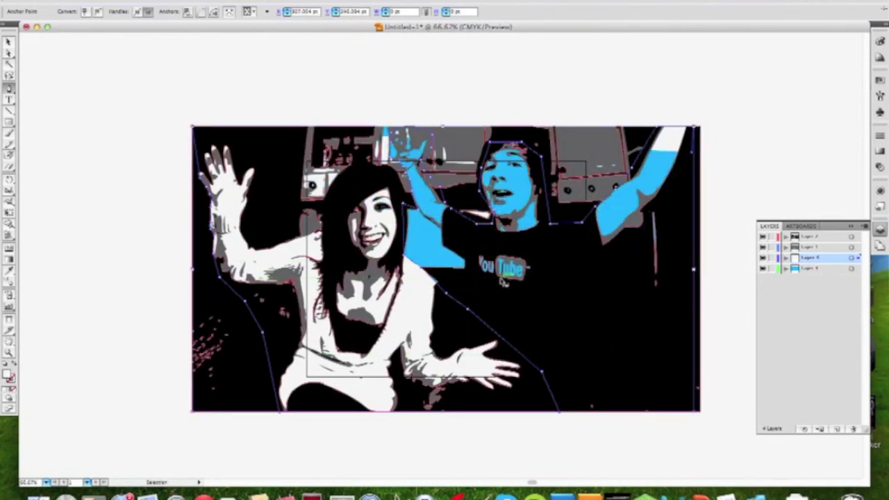
Retrace the outline from the man's shoulder below his collar and closely around his face and hair to the far shoulder.
{"action": "left_click", "coordinate": [445, 228]}
{"action": "left_click", "coordinate": [468, 239]}
{"action": "left_click", "coordinate": [496, 231]}
{"action": "left_click", "coordinate": [487, 194]}
{"action": "left_click", "coordinate": [486, 152]}
{"action": "left_click", "coordinate": [501, 138]}
{"action": "left_click", "coordinate": [519, 143]}
{"action": "left_click", "coordinate": [537, 154]}
{"action": "left_click", "coordinate": [541, 193]}
{"action": "left_click", "coordinate": [549, 217]}
Continue the outline around the man's far raised arm and beneath the YouTube logo back to his near shoulder.
{"action": "left_click", "coordinate": [586, 209]}
{"action": "left_click", "coordinate": [643, 233]}
{"action": "left_click", "coordinate": [595, 271]}
{"action": "left_click", "coordinate": [551, 298]}
{"action": "left_click", "coordinate": [486, 289]}
{"action": "left_click", "coordinate": [479, 251]}
{"action": "left_click", "coordinate": [453, 241]}
Finish the outline across the woman's hair and above her raised hand, close it at the image's upper-left corner, and deselect it.
{"action": "left_click", "coordinate": [415, 207]}
{"action": "left_click", "coordinate": [397, 183]}
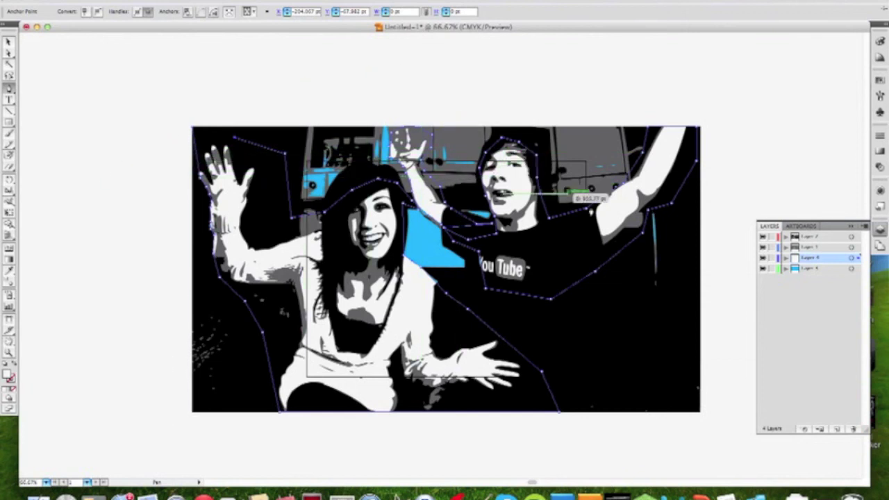
{"action": "left_click", "coordinate": [201, 156]}
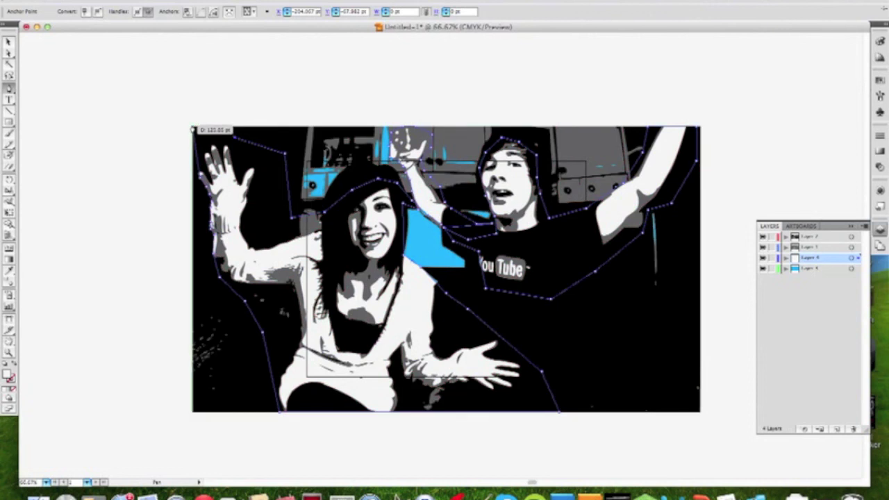
{"action": "left_click", "coordinate": [192, 130]}
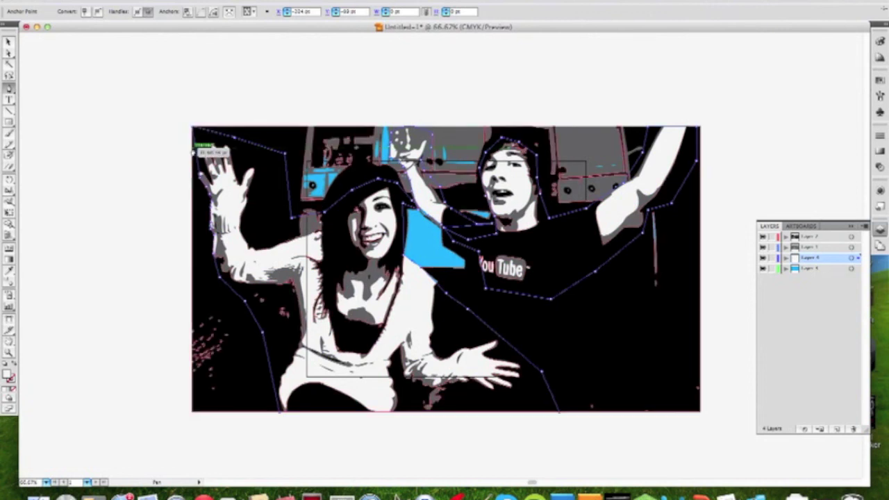
{"action": "left_click", "coordinate": [88, 152], "text": "super"}
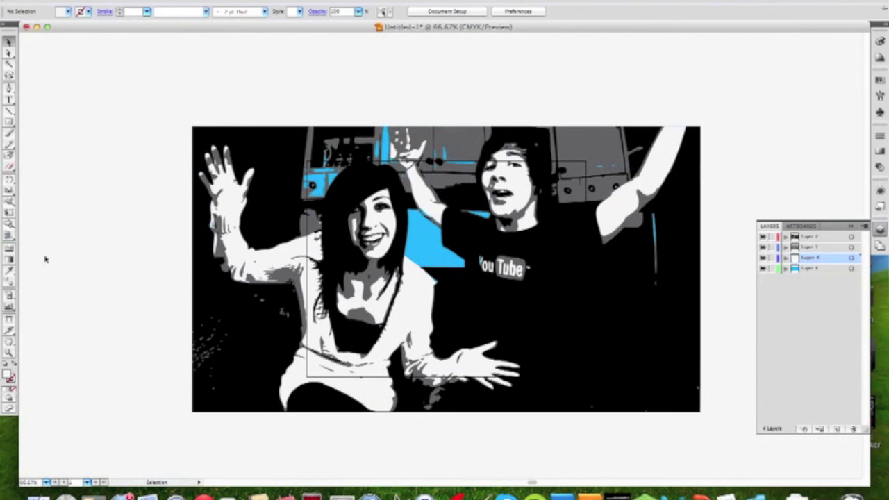
Examine the light gray fill up close on the woman's arm and both faces, and return to the whole image.
{"action": "left_click", "coordinate": [264, 269]}
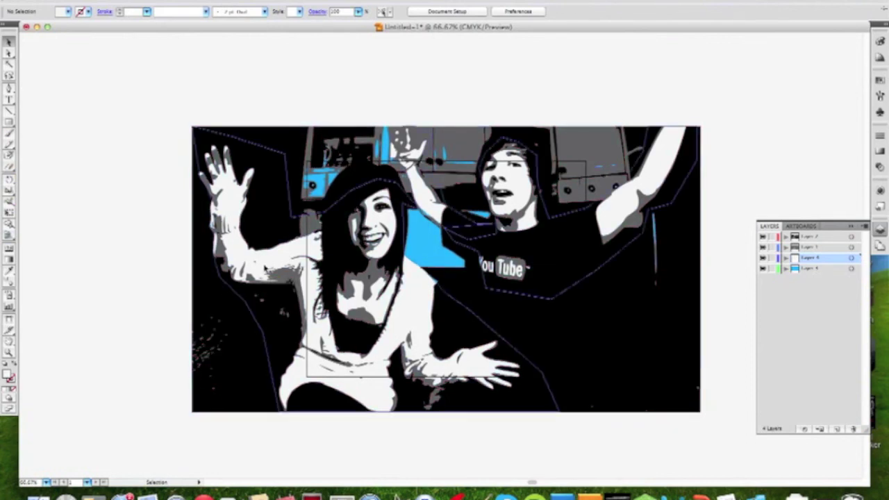
{"action": "left_click", "coordinate": [267, 269], "text": "super"}
{"action": "left_click", "coordinate": [270, 273], "text": "super"}
{"action": "left_click", "coordinate": [438, 255], "text": "super"}
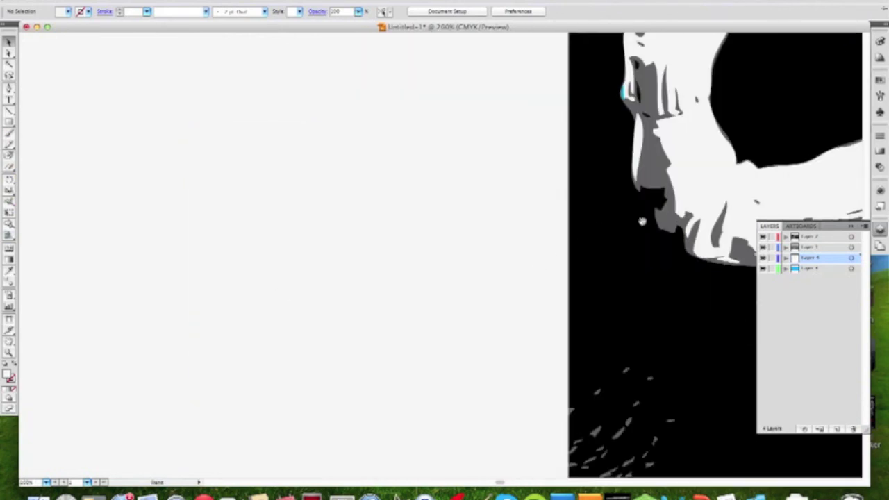
{"action": "scroll", "coordinate": [523, 254], "scroll_direction": "right", "scroll_amount": 10}
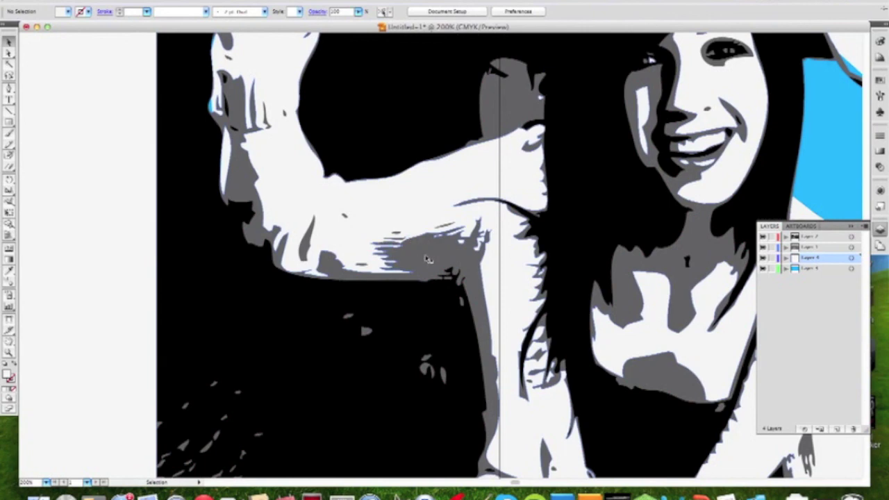
{"action": "scroll", "coordinate": [467, 268], "scroll_direction": "right", "scroll_amount": 8}
{"action": "scroll", "coordinate": [467, 267], "scroll_direction": "up", "scroll_amount": 5}
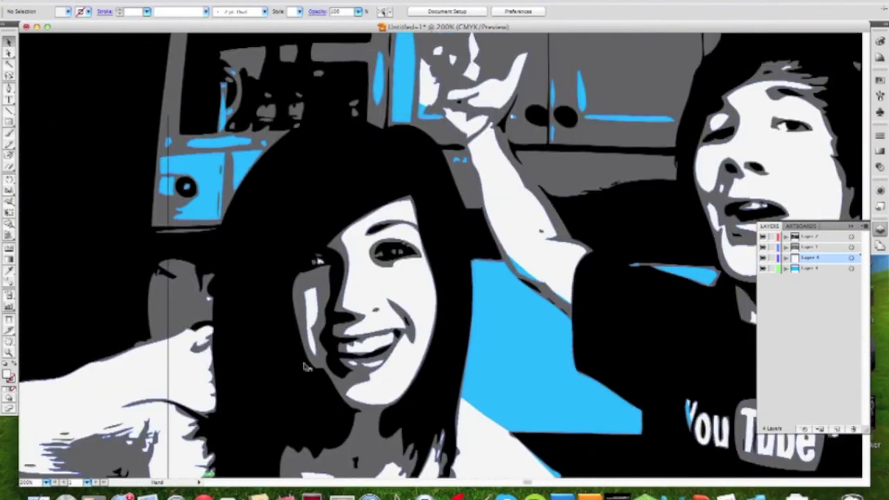
{"action": "scroll", "coordinate": [545, 205], "scroll_direction": "right", "scroll_amount": 8}
{"action": "scroll", "coordinate": [545, 205], "scroll_direction": "up", "scroll_amount": 4}
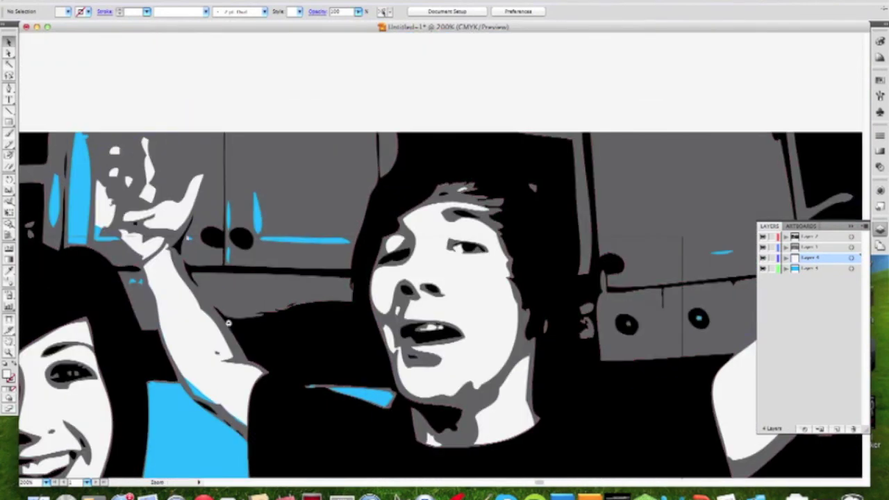
{"action": "left_click", "coordinate": [229, 325], "text": "alt+super"}
{"action": "key", "text": "super+minus"}
{"action": "key", "text": "super+minus"}
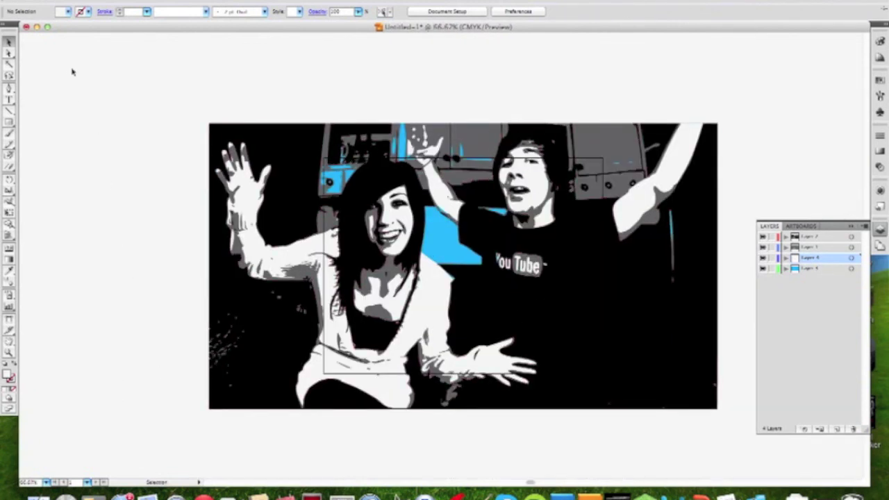
Export the artwork to the Desktop as asafadgadh.jpg in JPEG format, with medium quality 5, CMYK colour and screen resolution.
{"action": "left_click", "coordinate": [82, 1]}
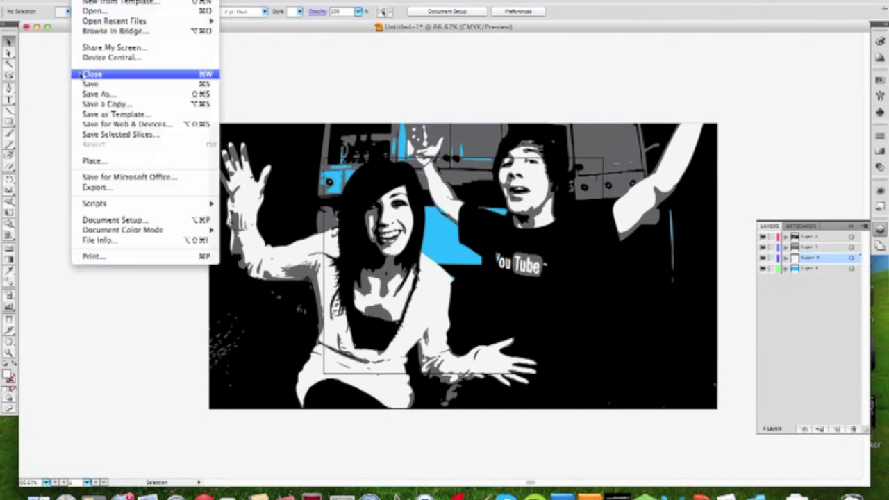
{"action": "left_click", "coordinate": [124, 187]}
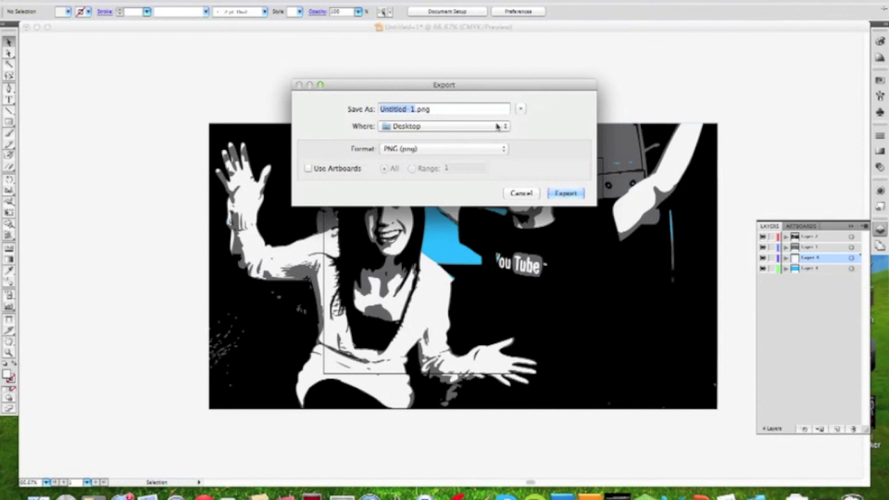
{"action": "left_click", "coordinate": [497, 150]}
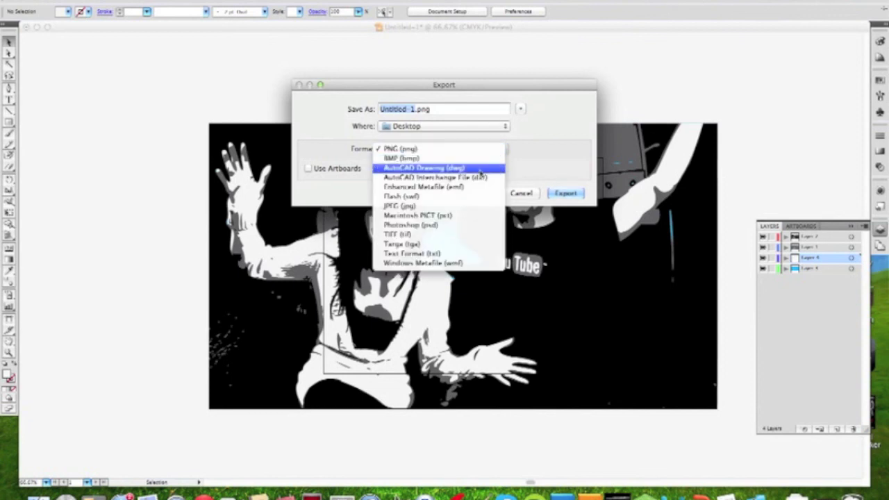
{"action": "left_click", "coordinate": [462, 208]}
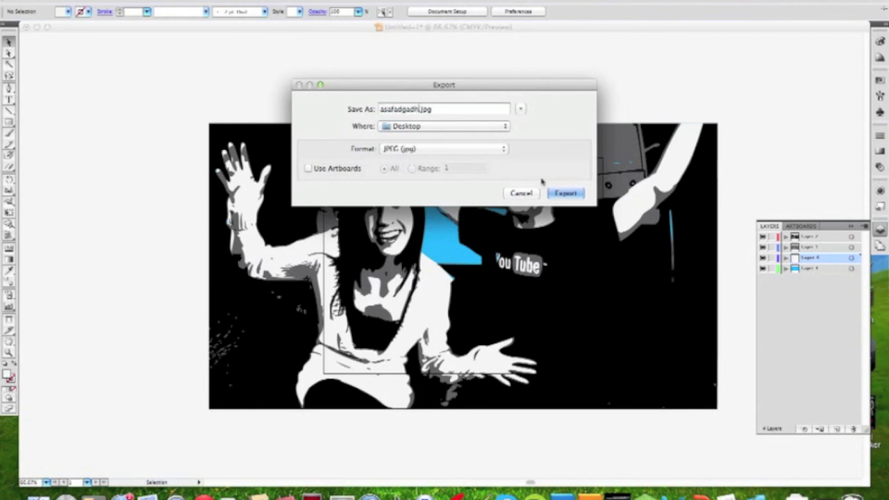
{"action": "left_click", "coordinate": [560, 195]}
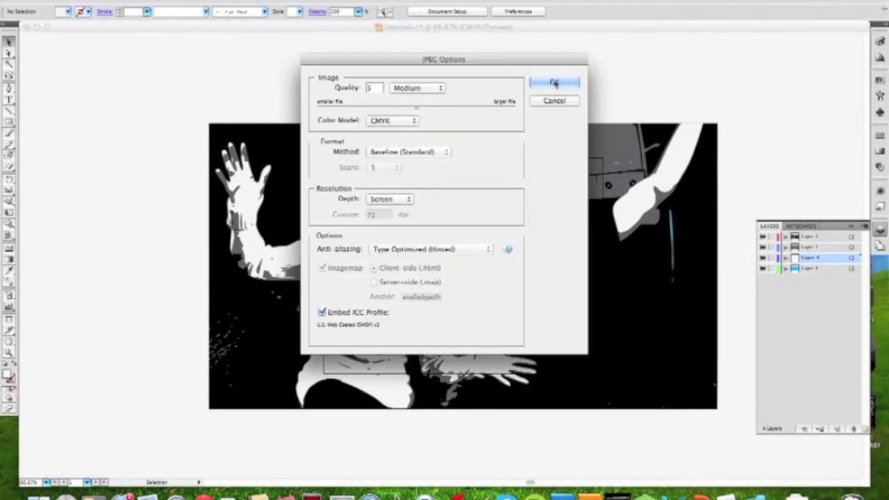
{"action": "left_click", "coordinate": [555, 83]}
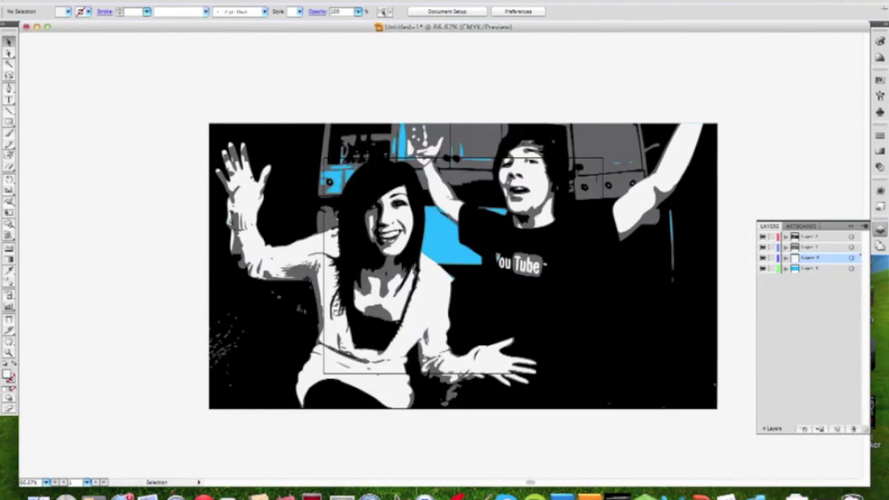
Quit Illustrator without saving the document and open the exported asafadgadh.jpg from the desktop.
{"action": "left_click", "coordinate": [41, 0]}
{"action": "left_click", "coordinate": [60, 76]}
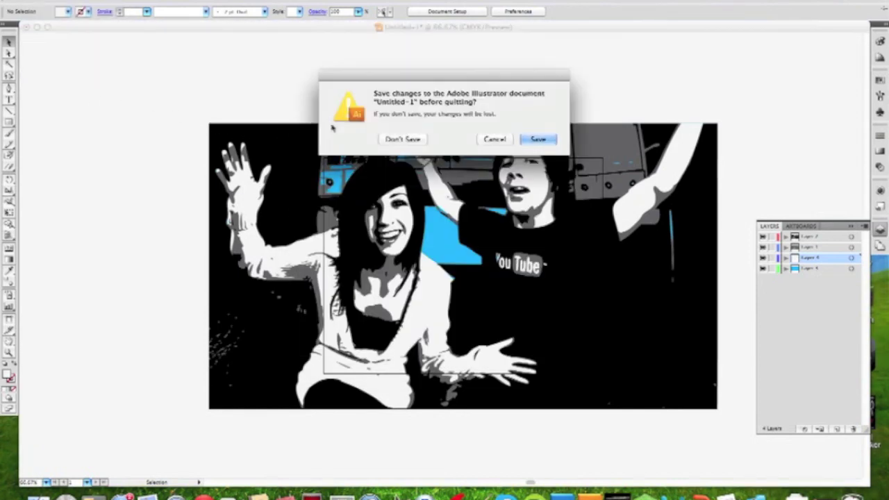
{"action": "left_click", "coordinate": [401, 139]}
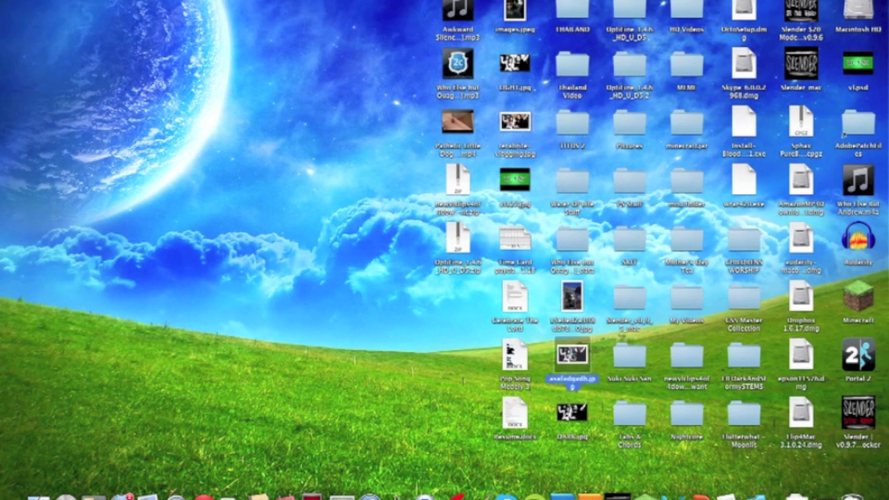
{"action": "right_click", "coordinate": [570, 356]}
{"action": "left_click", "coordinate": [584, 291]}
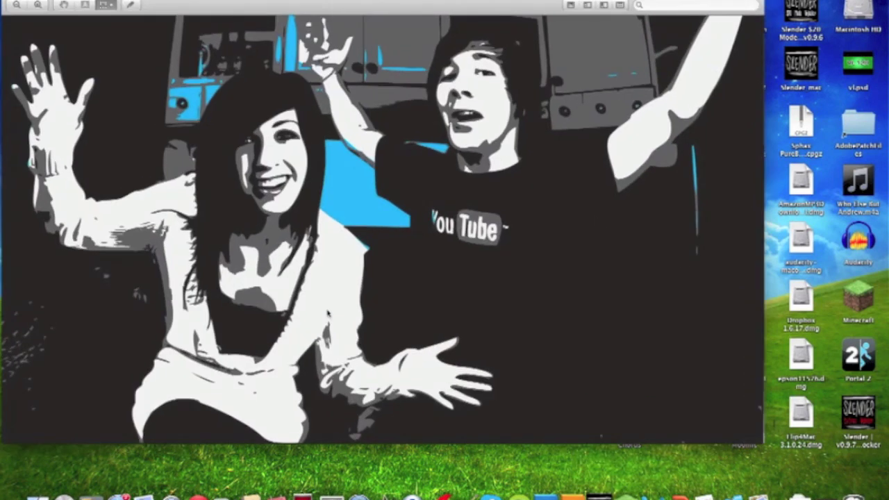